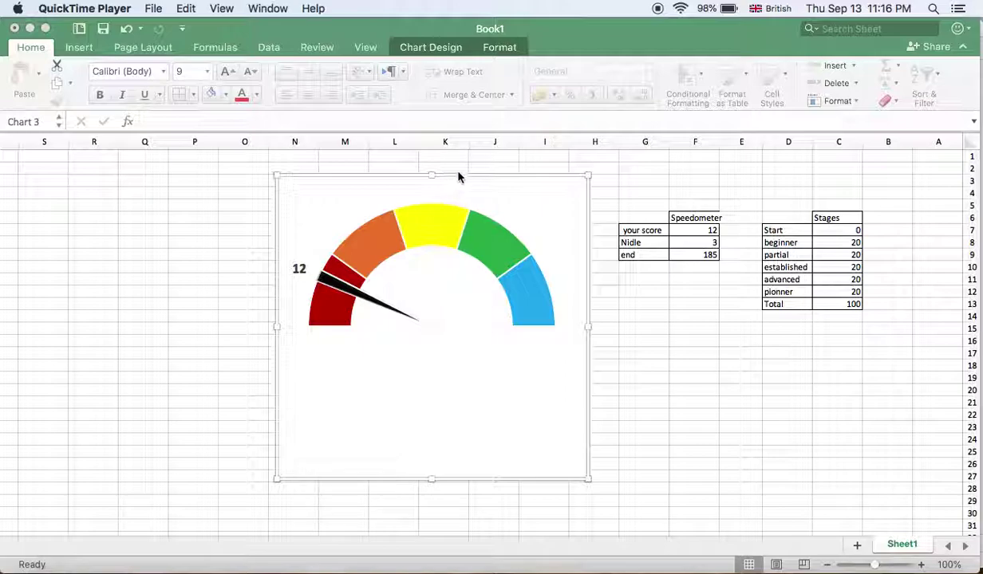
Step: Drag the gauge chart's corner in slightly so its frame hugs the half-doughnut and 12 label
{"action": "left_click", "coordinate": [429, 171]}
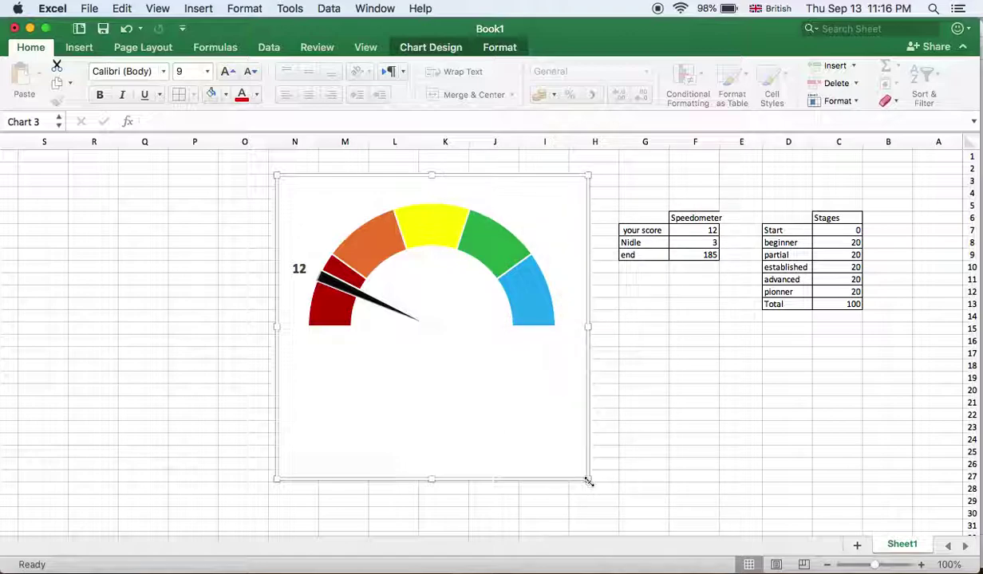
{"action": "left_click_drag", "start_coordinate": [588, 481], "coordinate": [591, 447]}
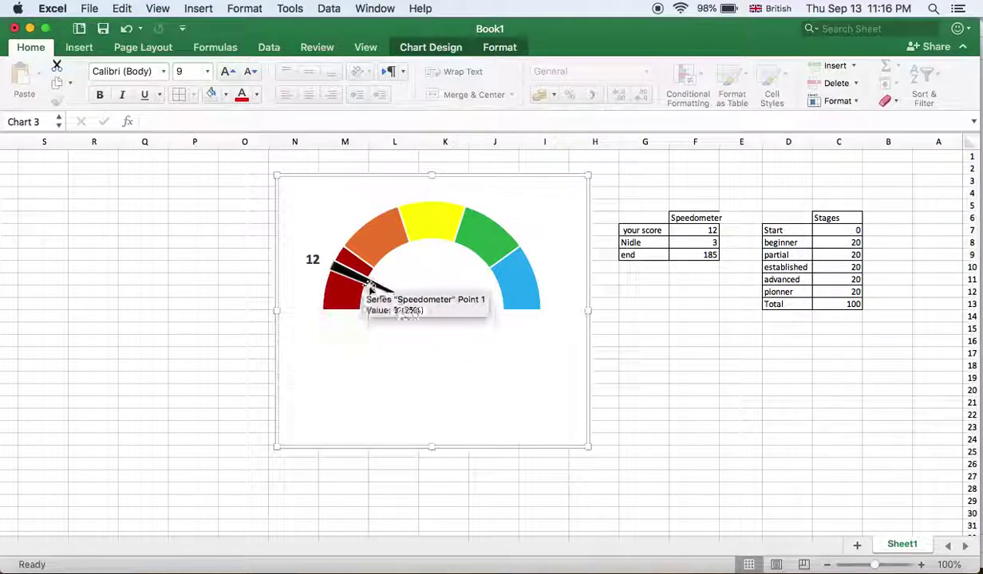
{"action": "left_click", "coordinate": [311, 264]}
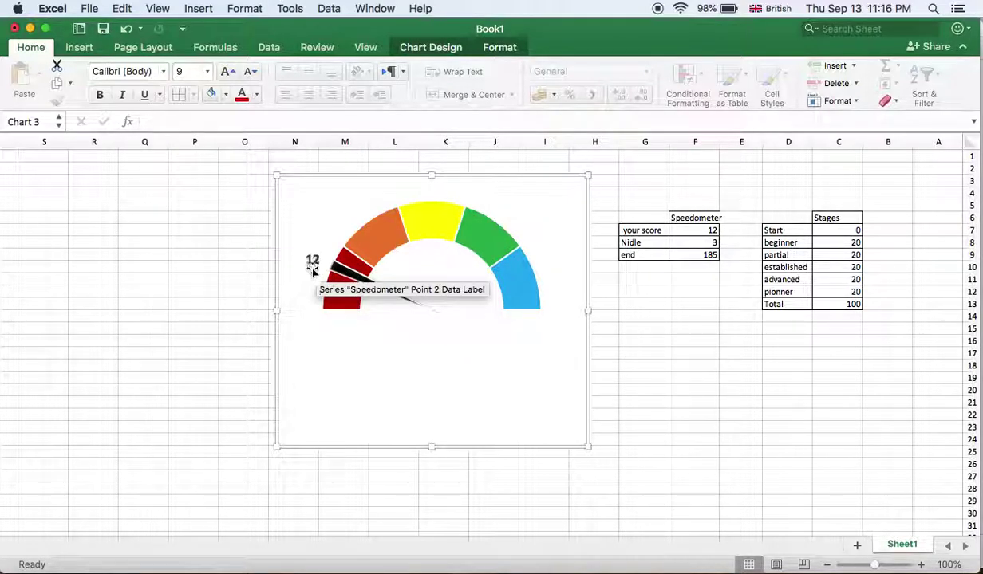
Step: Rename the Nidle label in G8 to 'pointer'
{"action": "left_click", "coordinate": [701, 231]}
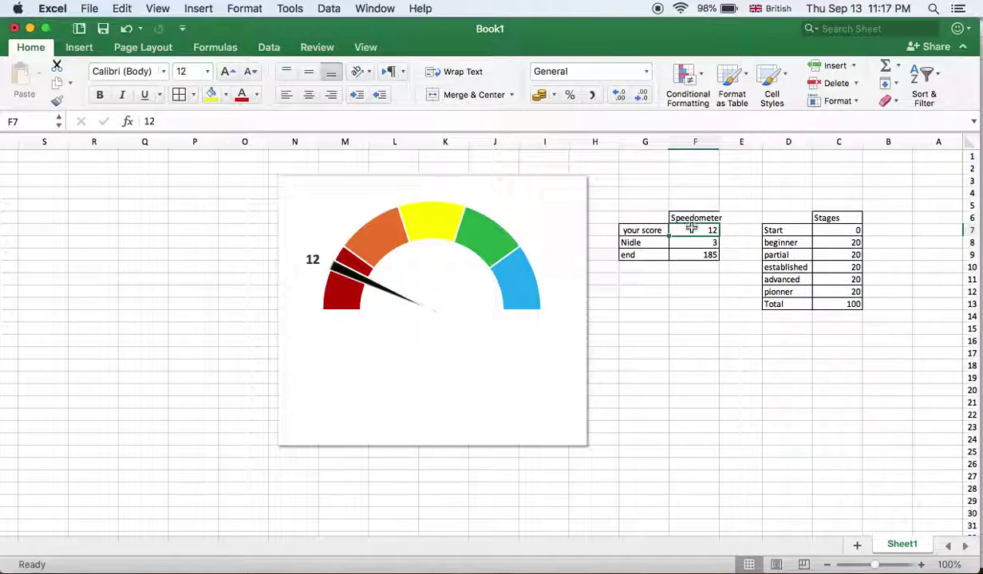
{"action": "left_click", "coordinate": [636, 242]}
{"action": "double_click", "coordinate": [636, 243]}
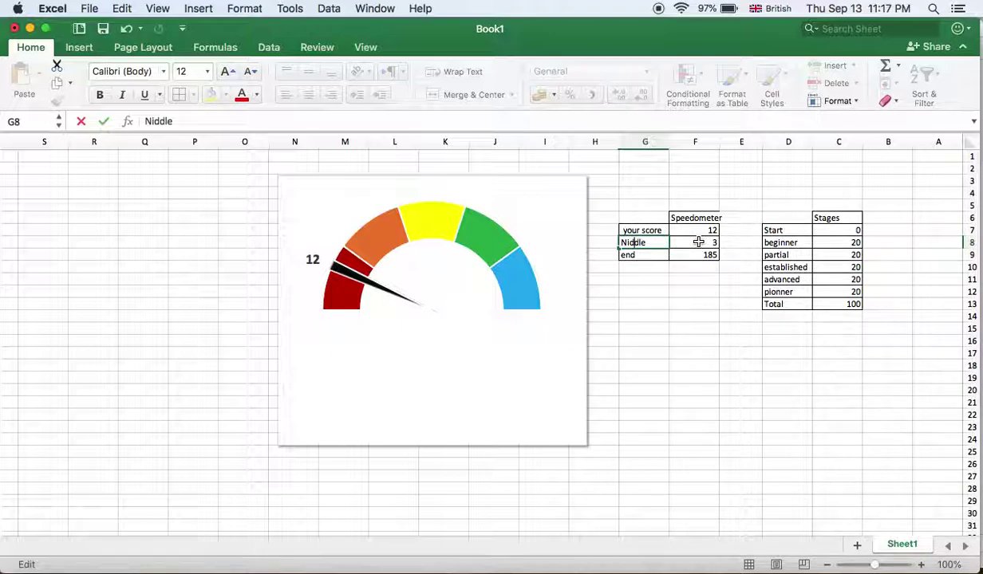
{"action": "type", "text": "d"}
{"action": "key", "text": "Return"}
{"action": "left_click", "coordinate": [643, 243]}
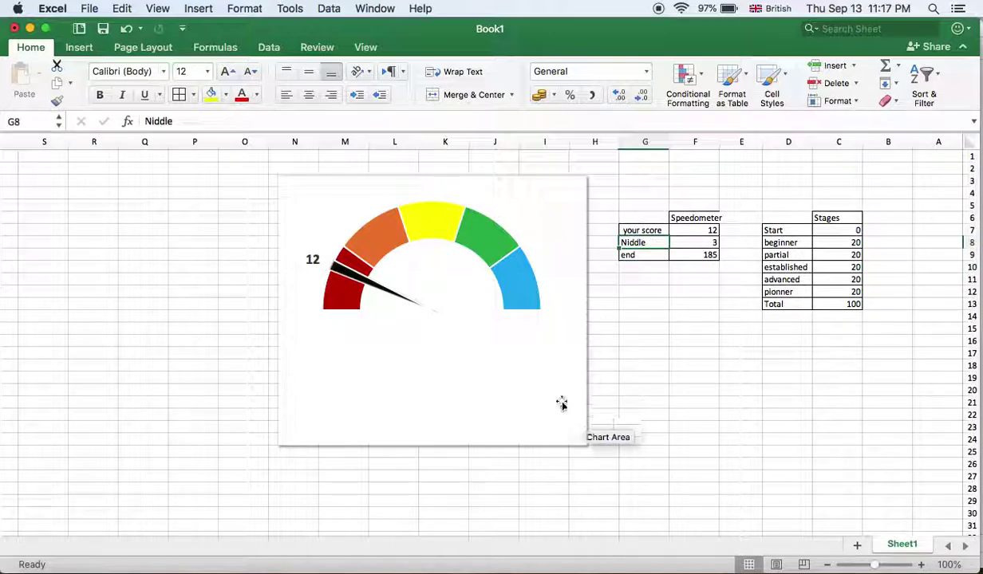
{"action": "mouse_move", "coordinate": [649, 241]}
{"action": "left_mouse_down"}
{"action": "mouse_move", "coordinate": [568, 235]}
{"action": "mouse_move", "coordinate": [646, 239]}
{"action": "left_mouse_up"}
{"action": "type", "text": "pc"}
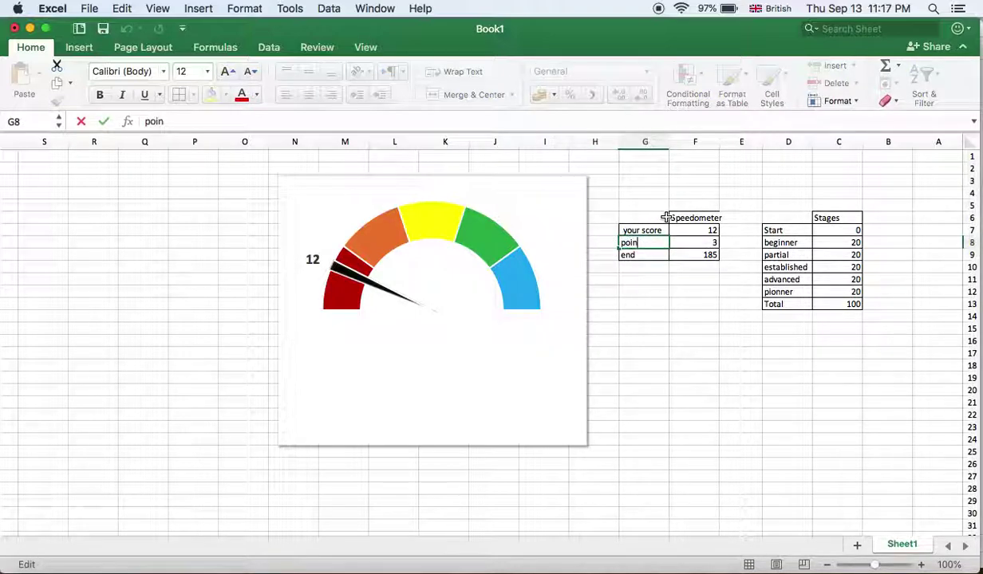
{"action": "type", "text": "inter"}
{"action": "left_click", "coordinate": [663, 266]}
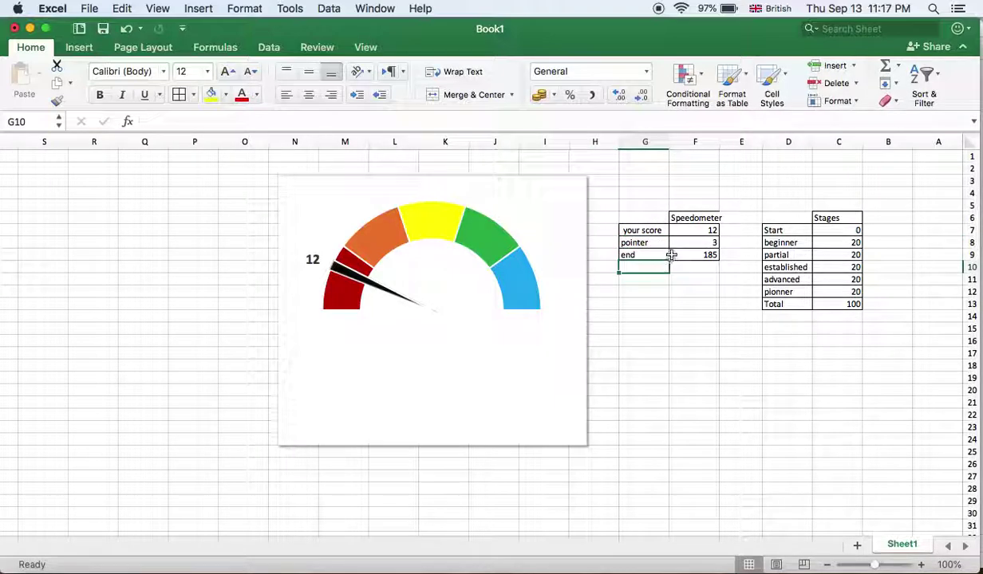
Step: Set the pointer width in F8 to 2 after trying 5, then check F9's formula against C7:C12
{"action": "left_click", "coordinate": [709, 243]}
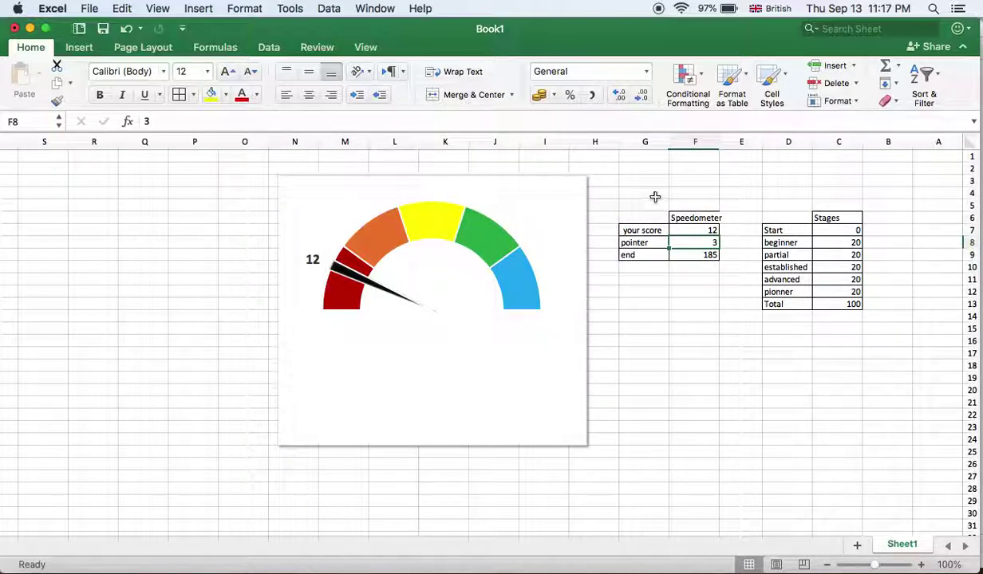
{"action": "type", "text": "2"}
{"action": "left_click", "coordinate": [727, 304]}
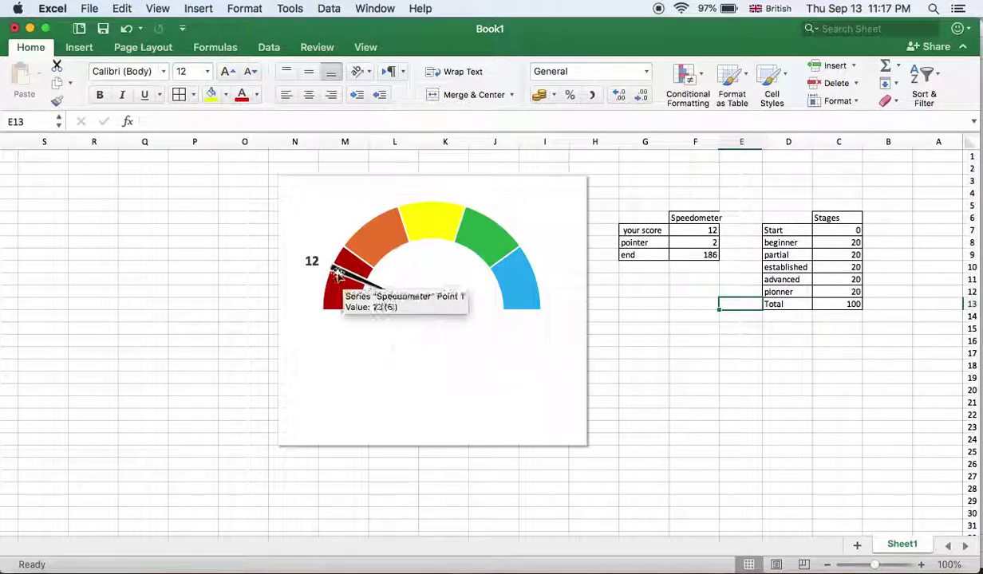
{"action": "left_click", "coordinate": [712, 243]}
{"action": "double_click", "coordinate": [712, 242]}
{"action": "key", "text": "BackSpace"}
{"action": "type", "text": "5"}
{"action": "left_click", "coordinate": [708, 296]}
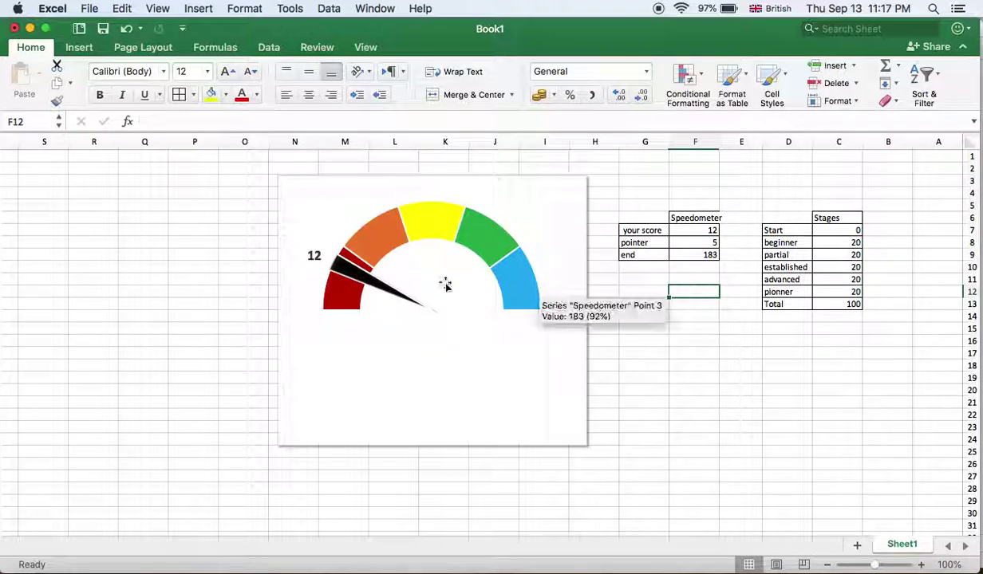
{"action": "double_click", "coordinate": [699, 242]}
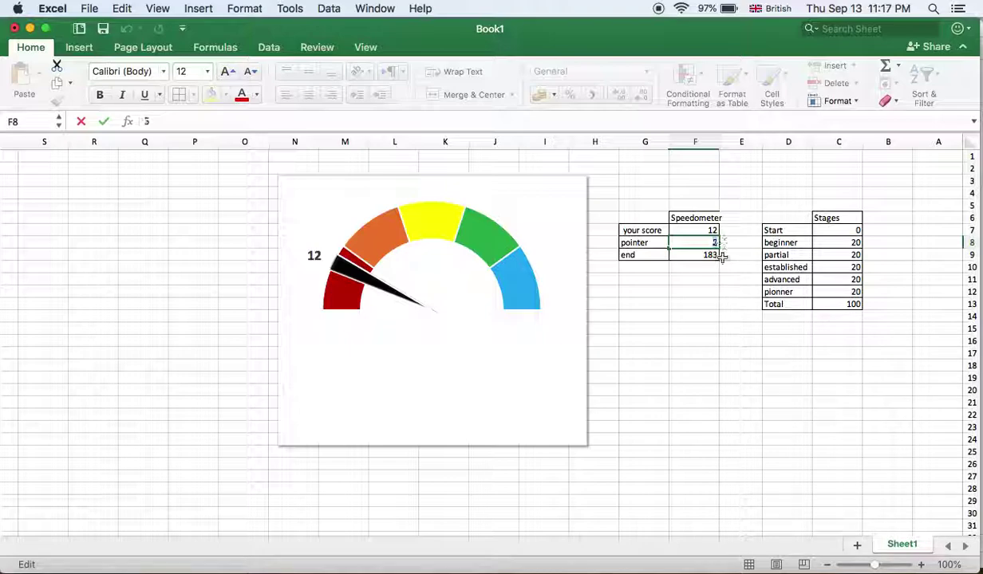
{"action": "type", "text": "2"}
{"action": "left_click", "coordinate": [702, 289]}
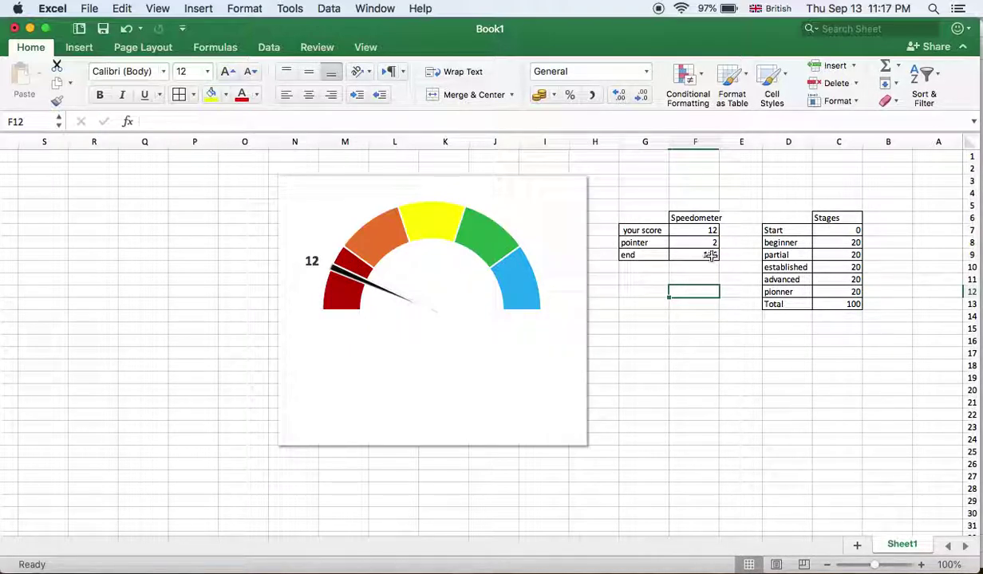
{"action": "left_click", "coordinate": [710, 256]}
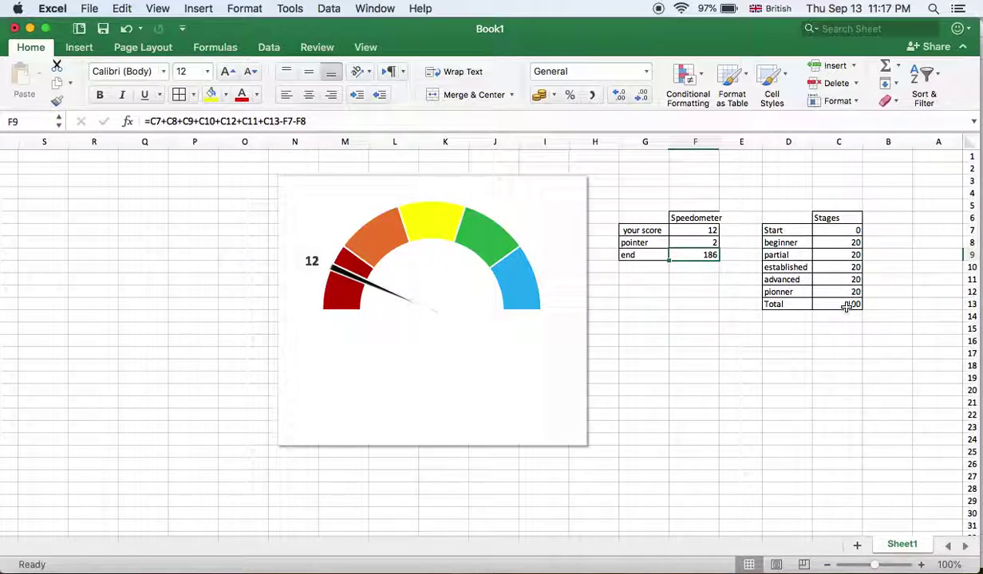
{"action": "left_click_drag", "start_coordinate": [852, 230], "coordinate": [852, 293]}
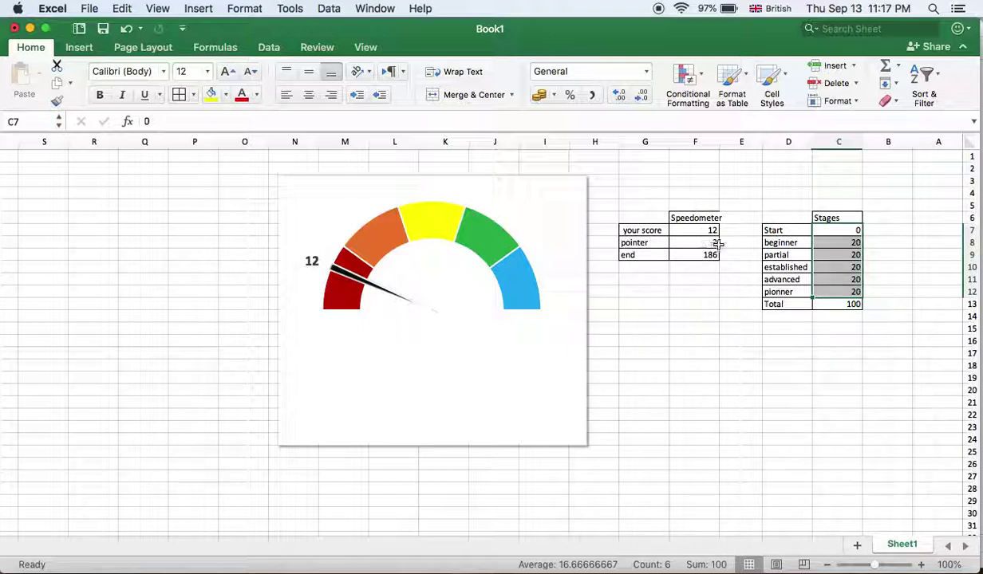
Step: Enter scores 40, 66, 97 and finally 50 in F7, watching the needle swing each time
{"action": "left_click", "coordinate": [705, 255]}
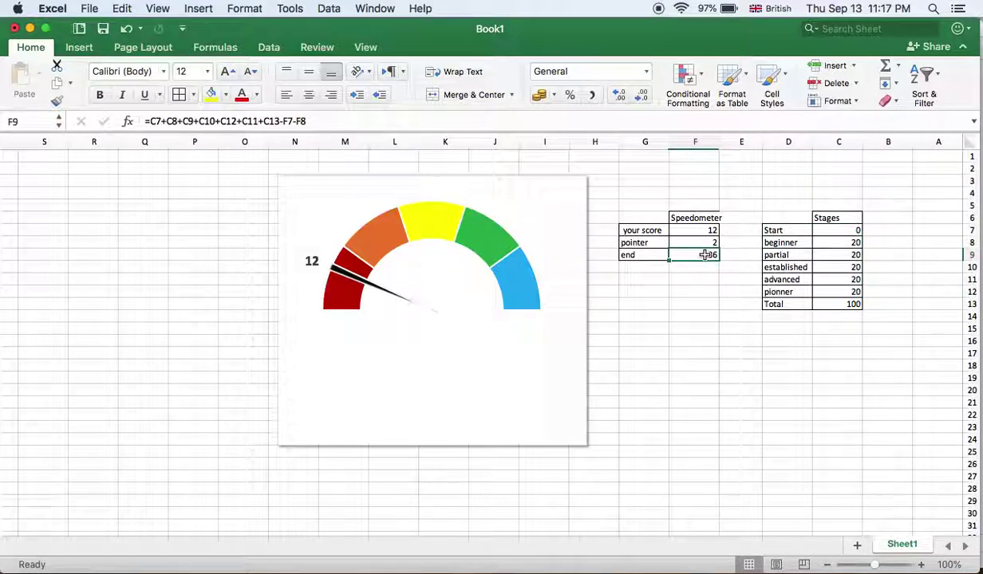
{"action": "left_click", "coordinate": [706, 231]}
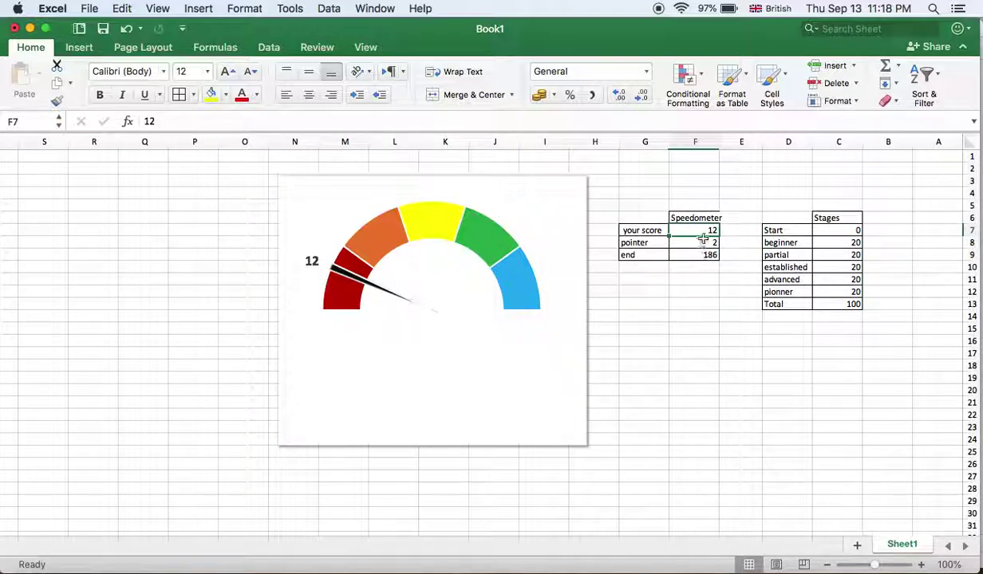
{"action": "type", "text": "40"}
{"action": "left_click", "coordinate": [733, 289]}
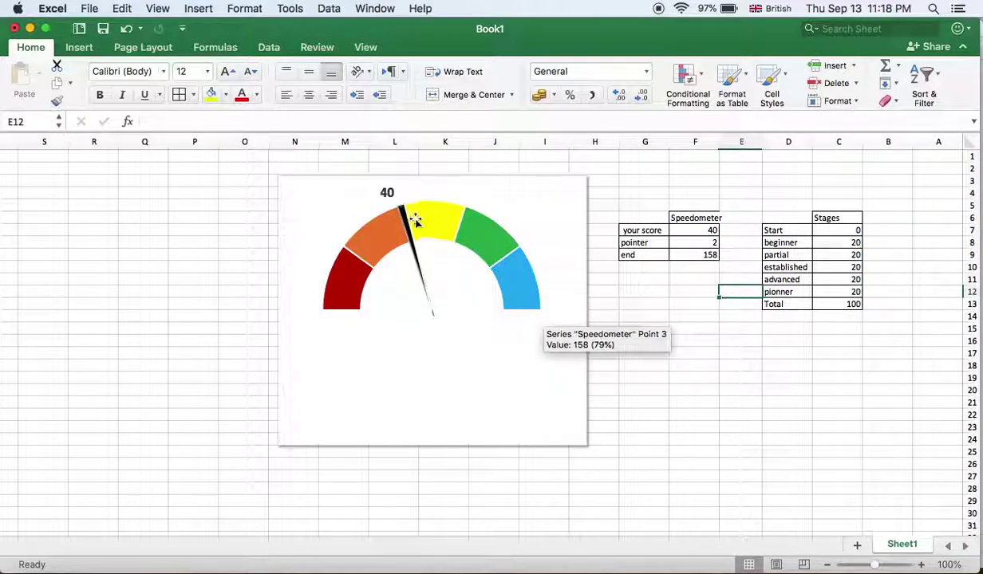
{"action": "left_click", "coordinate": [710, 229]}
{"action": "type", "text": "66"}
{"action": "left_click", "coordinate": [700, 301]}
{"action": "left_click", "coordinate": [702, 231]}
{"action": "type", "text": "97"}
{"action": "left_click", "coordinate": [698, 306]}
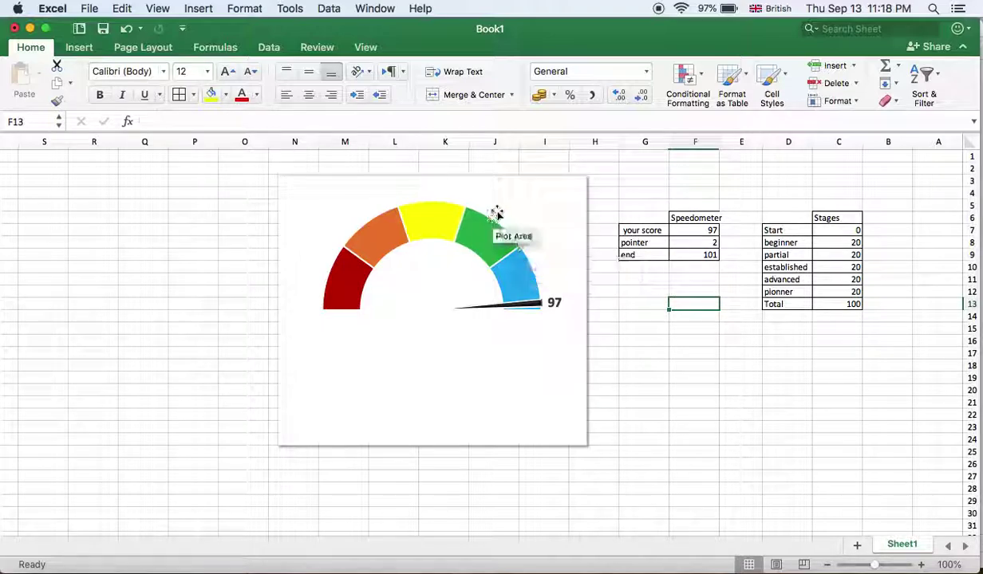
{"action": "left_click", "coordinate": [706, 231]}
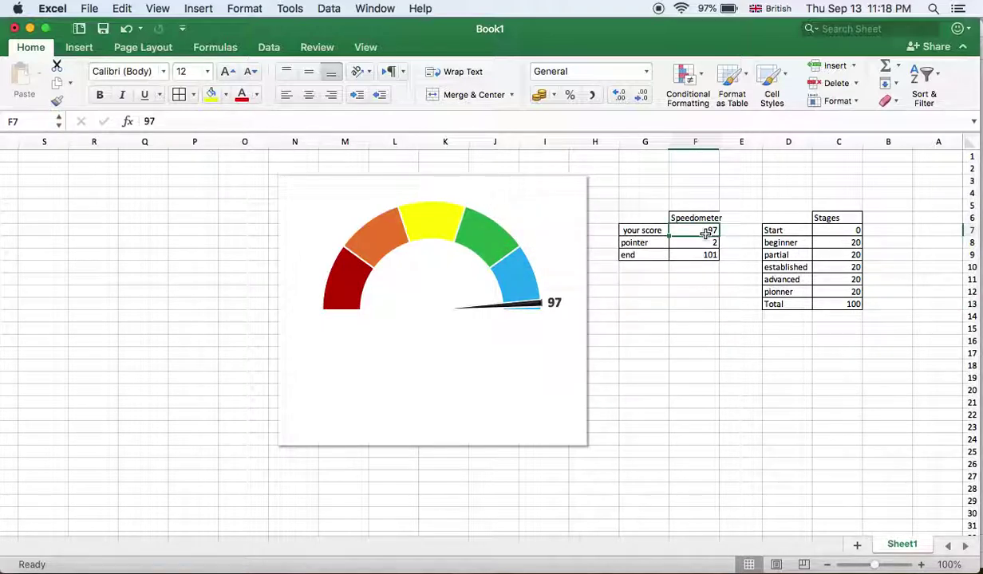
{"action": "type", "text": "50"}
{"action": "left_click", "coordinate": [686, 278]}
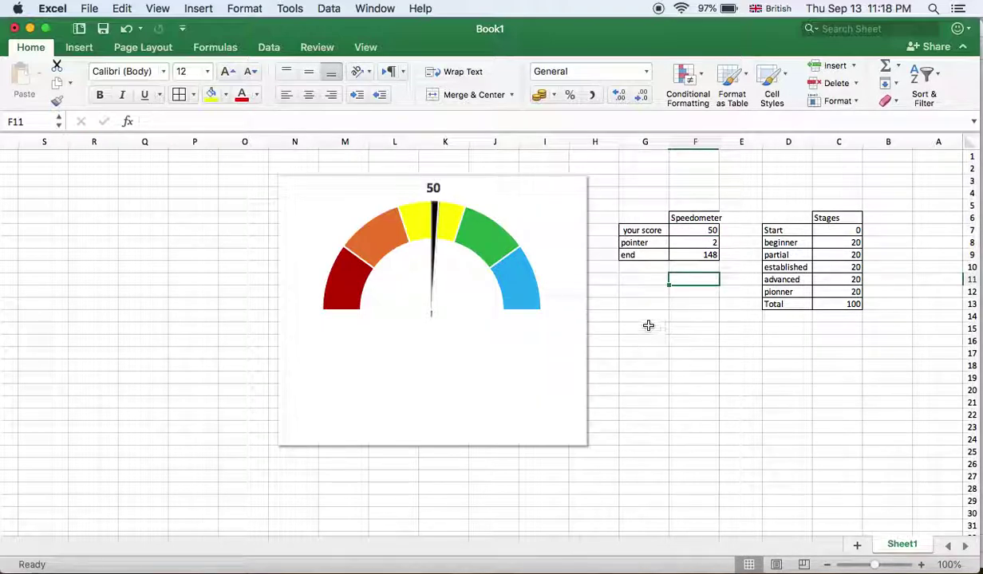
{"action": "left_click", "coordinate": [556, 198]}
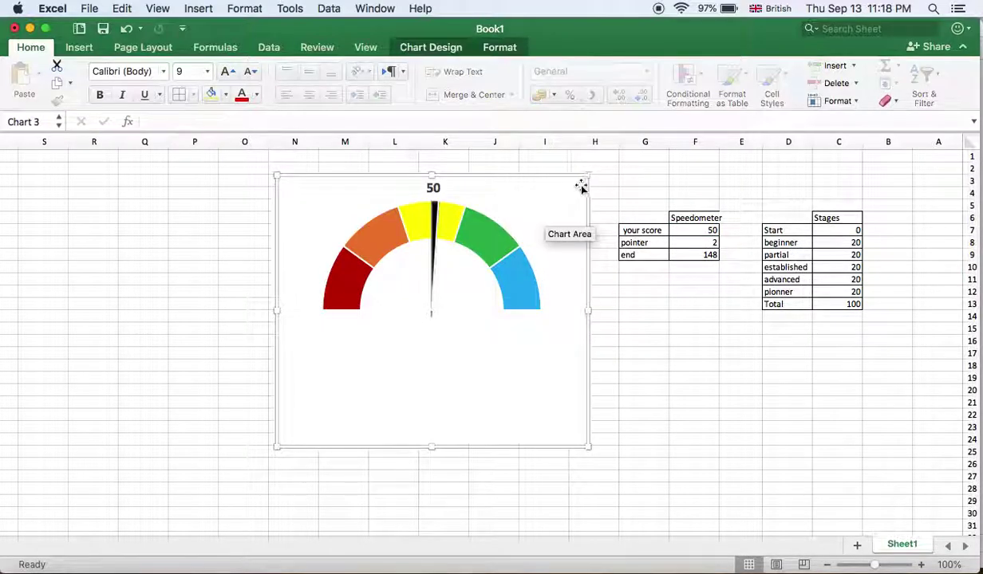
Step: Delete the old gauge and insert a doughnut chart of Stages C6:C13, positioned up and left
{"action": "key", "text": "Delete"}
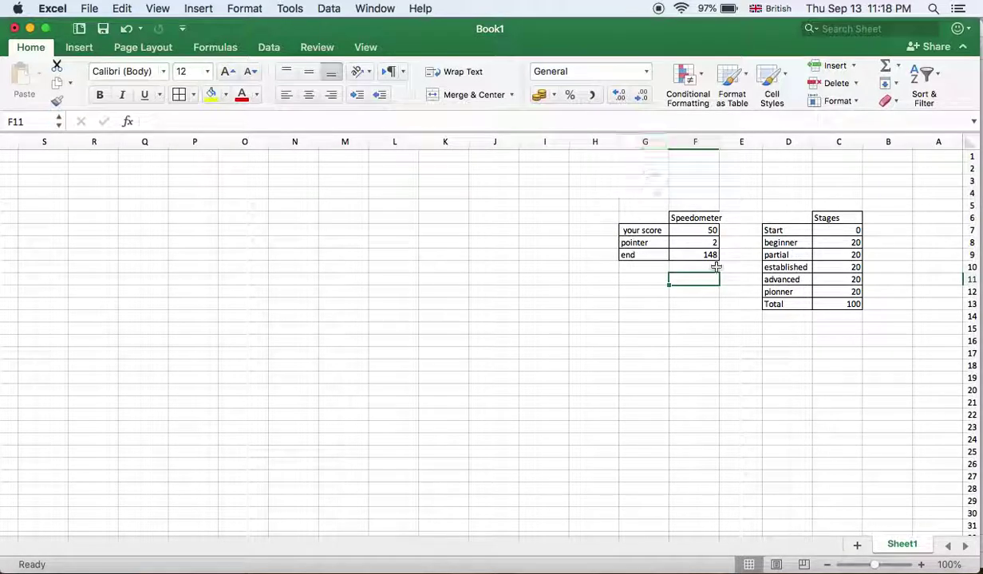
{"action": "left_click_drag", "start_coordinate": [829, 218], "coordinate": [847, 304]}
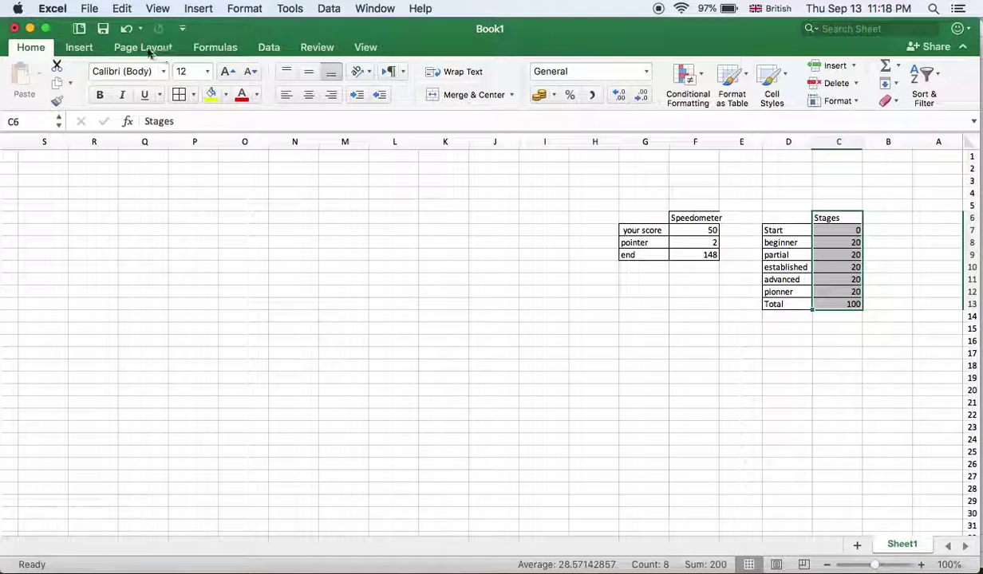
{"action": "left_click", "coordinate": [80, 51]}
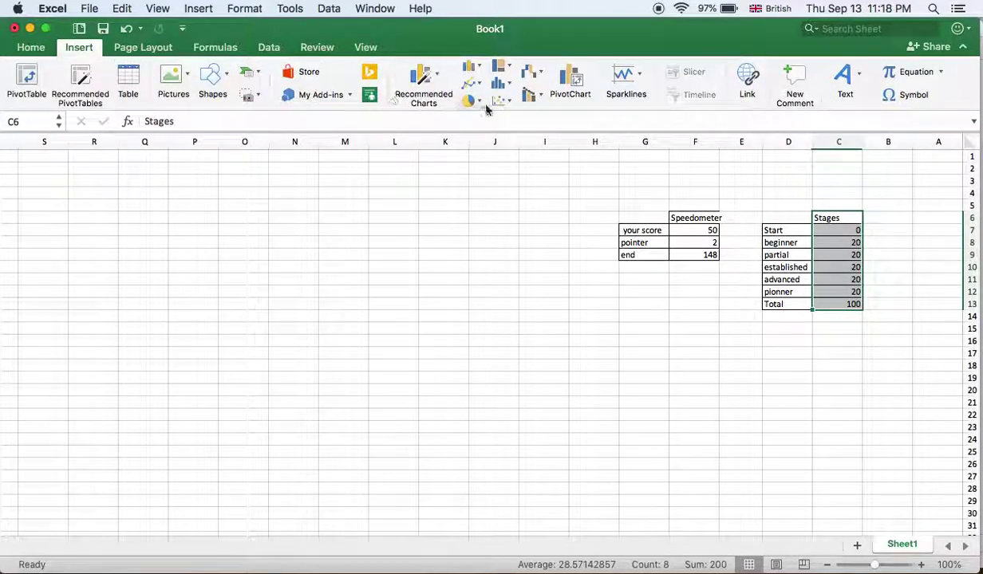
{"action": "left_click", "coordinate": [471, 101]}
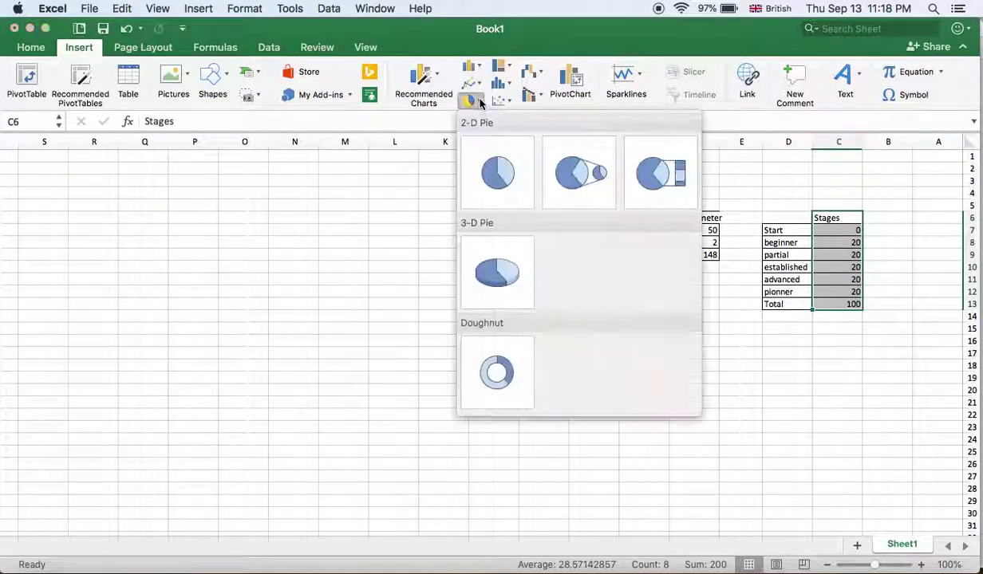
{"action": "left_click", "coordinate": [494, 375]}
{"action": "left_click_drag", "start_coordinate": [522, 274], "coordinate": [162, 195]}
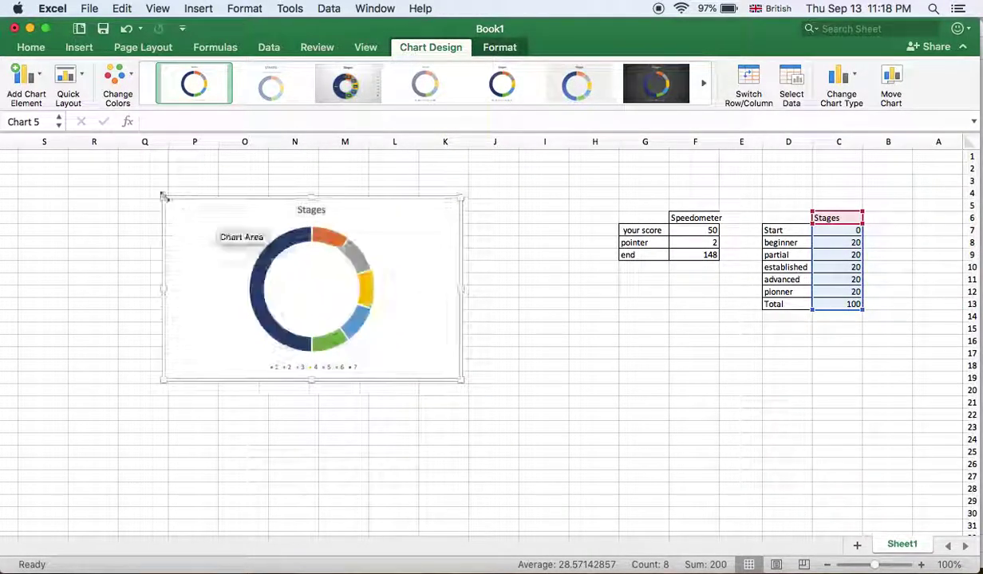
{"action": "left_click", "coordinate": [327, 240]}
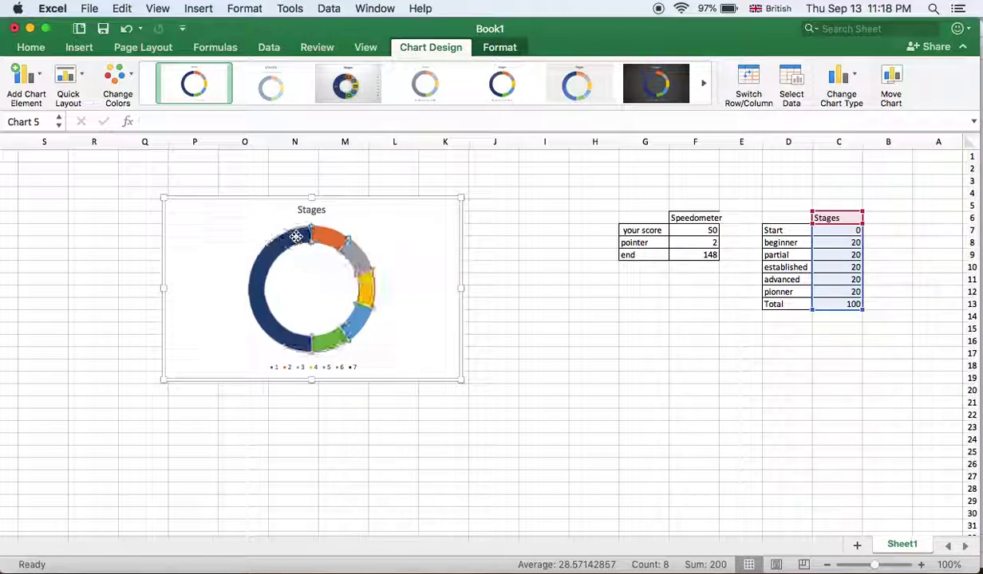
Step: Set the Stages doughnut's angle of first slice to 270° in Format Data Series
{"action": "right_click", "coordinate": [358, 250]}
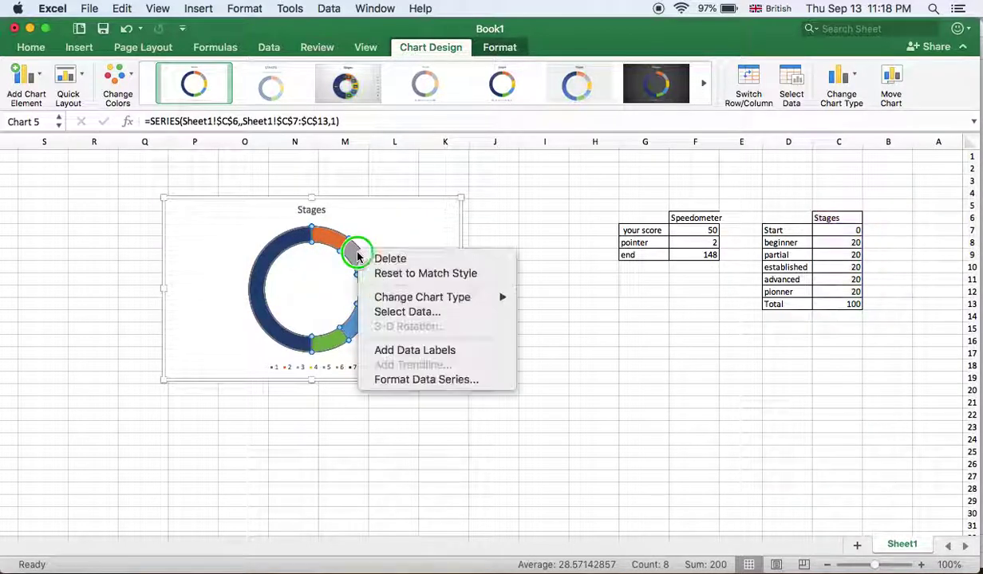
{"action": "left_click", "coordinate": [424, 380]}
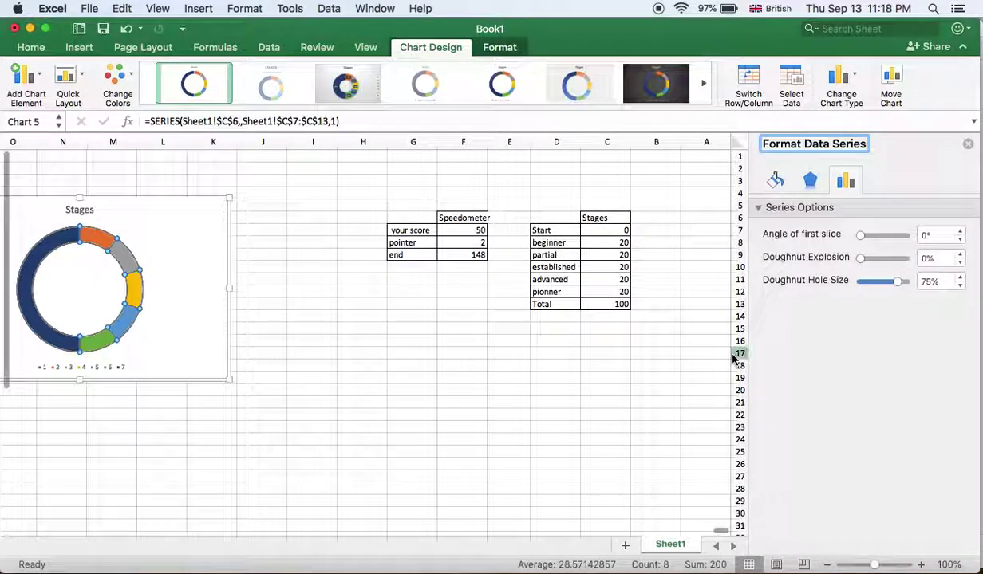
{"action": "left_click_drag", "start_coordinate": [170, 211], "coordinate": [273, 213]}
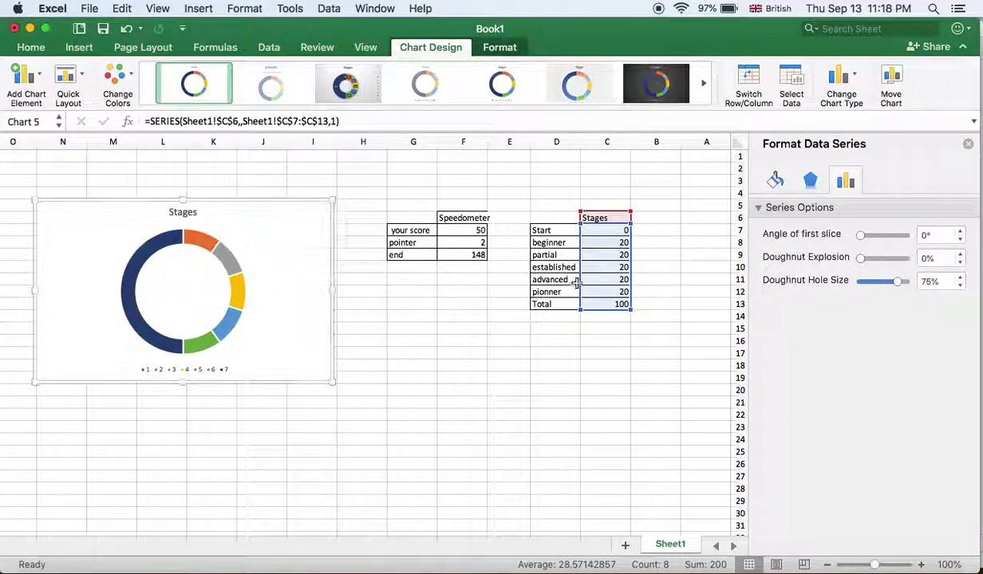
{"action": "left_click", "coordinate": [233, 266]}
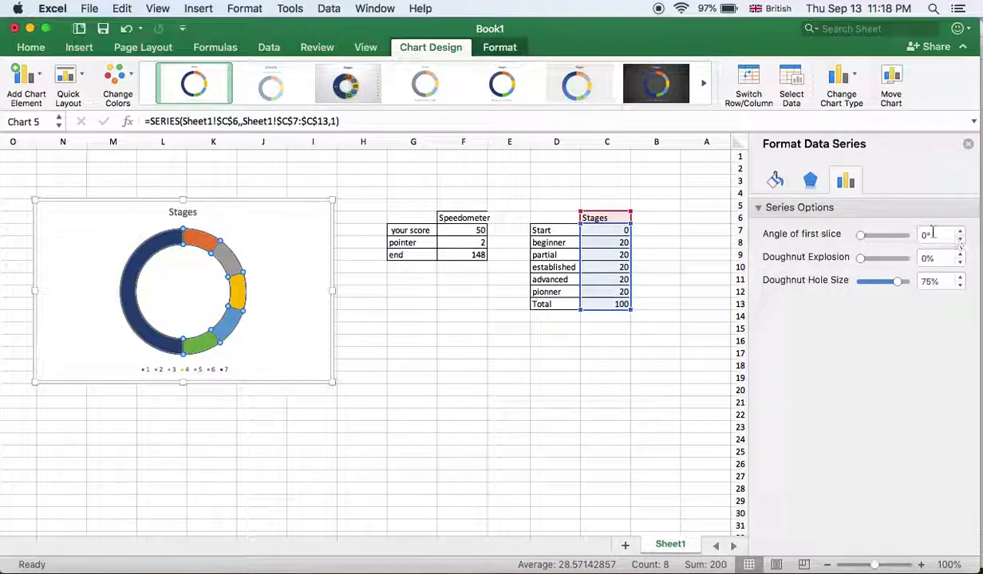
{"action": "left_click", "coordinate": [932, 232]}
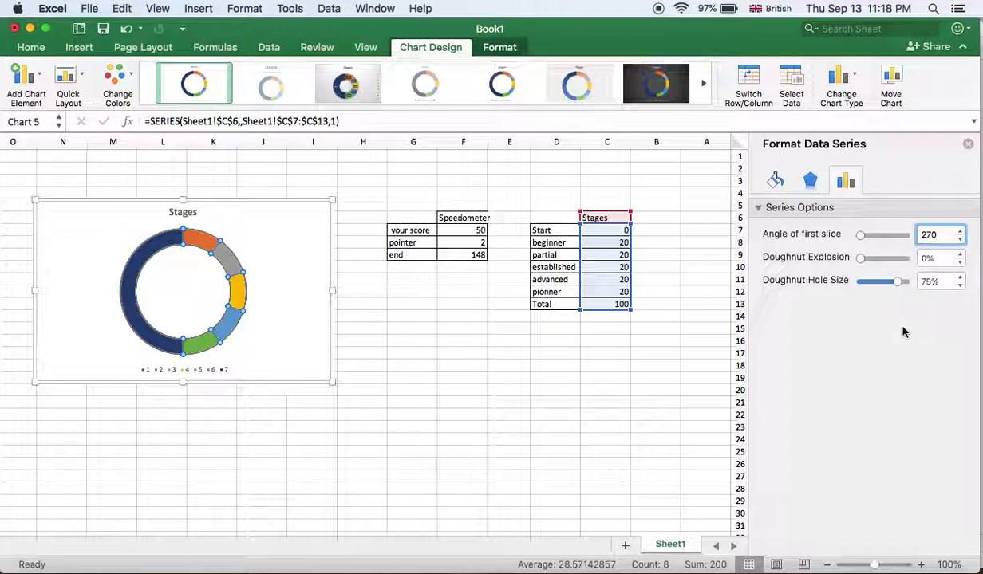
{"action": "key", "text": "Return"}
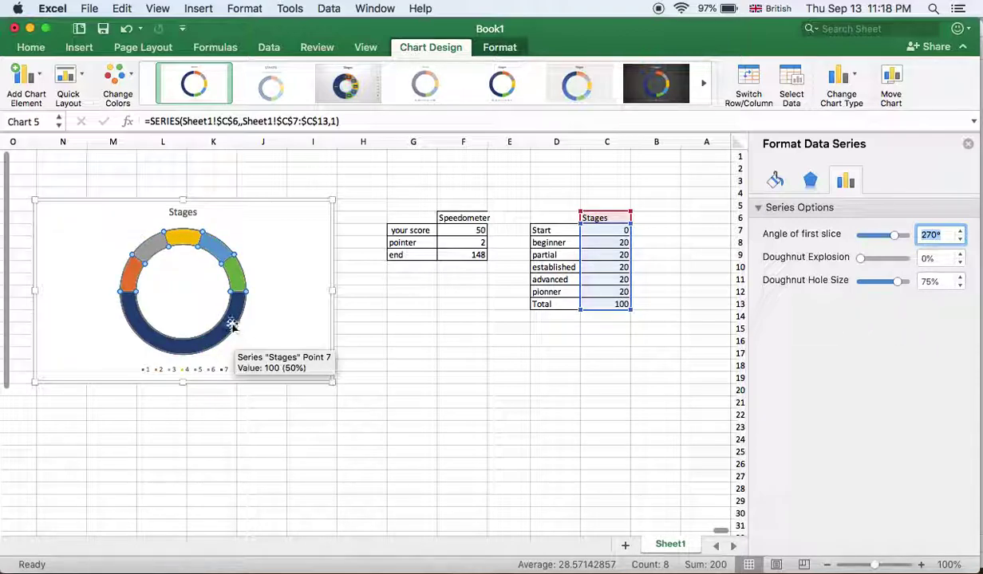
{"action": "left_click", "coordinate": [229, 322]}
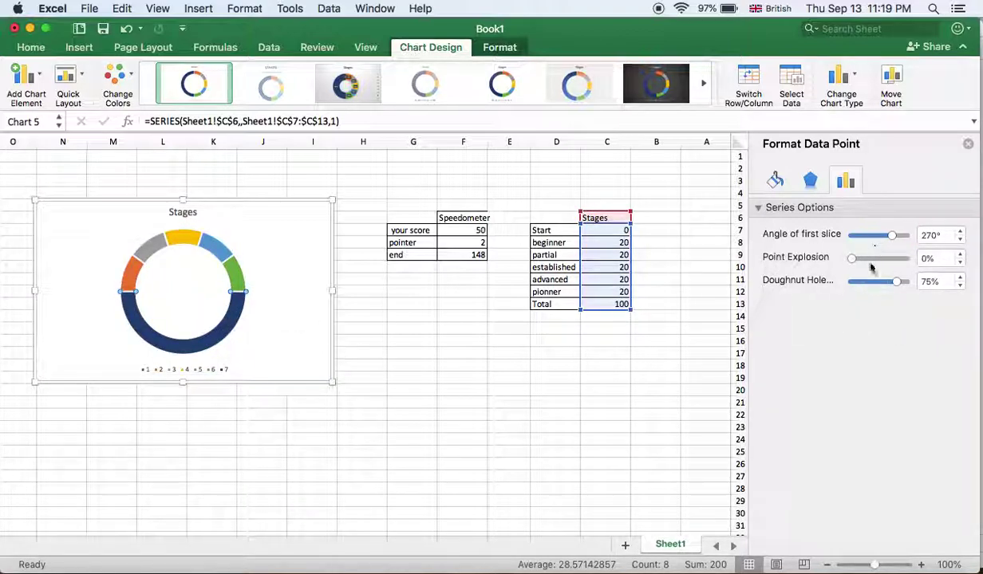
Step: Give the Total slice no fill and colour the first two bands red and orange
{"action": "left_click", "coordinate": [772, 181]}
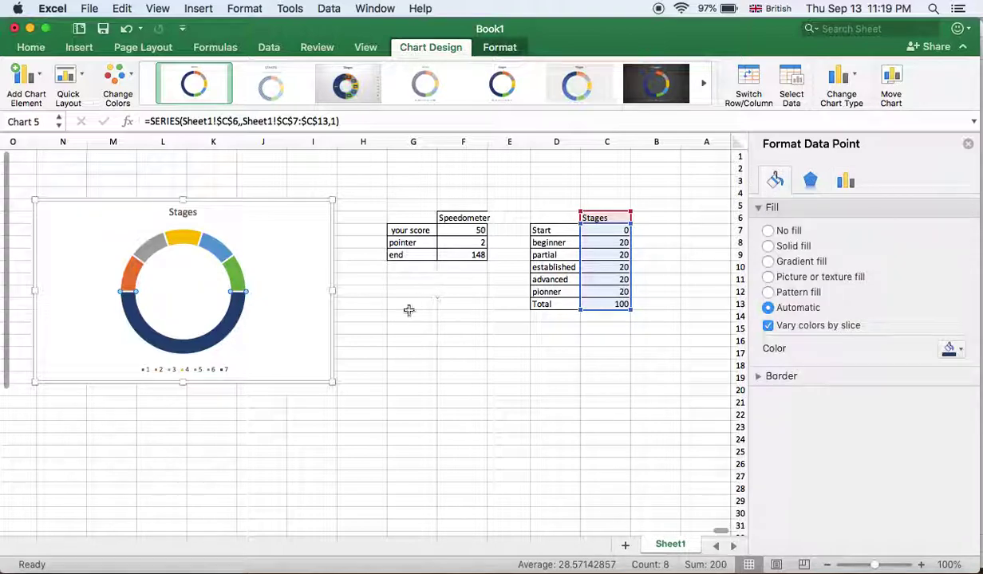
{"action": "left_click", "coordinate": [769, 231]}
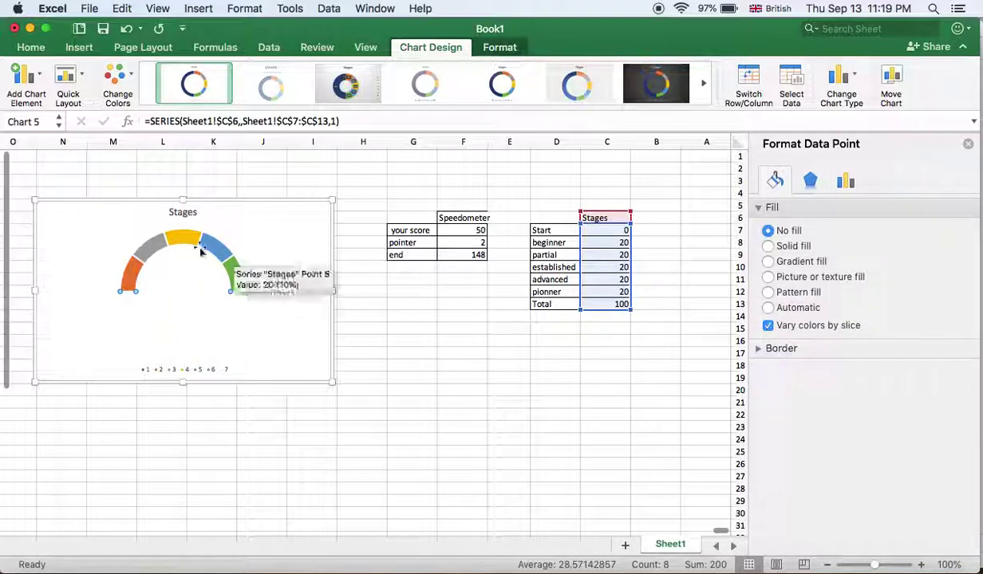
{"action": "left_click", "coordinate": [125, 274]}
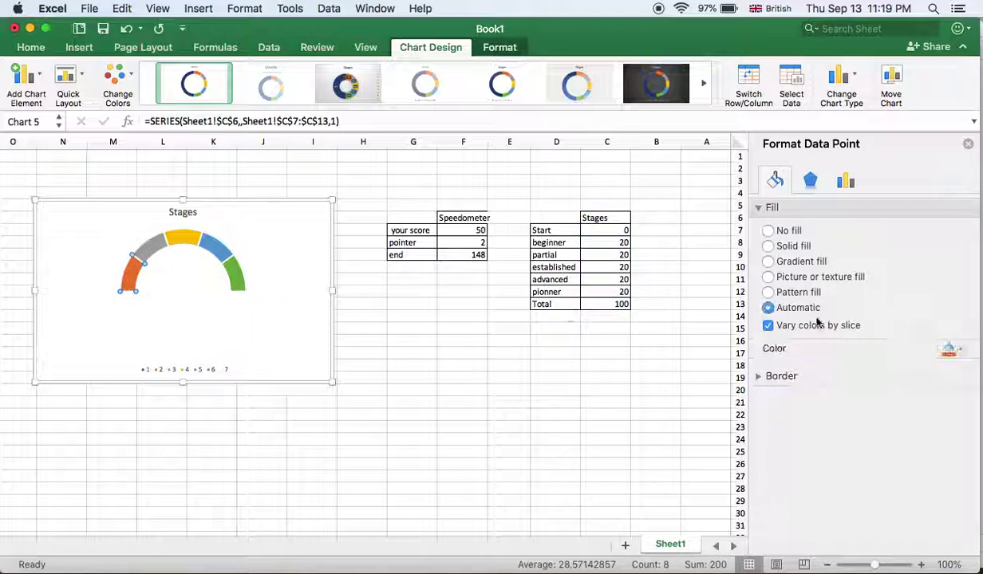
{"action": "left_click", "coordinate": [950, 349]}
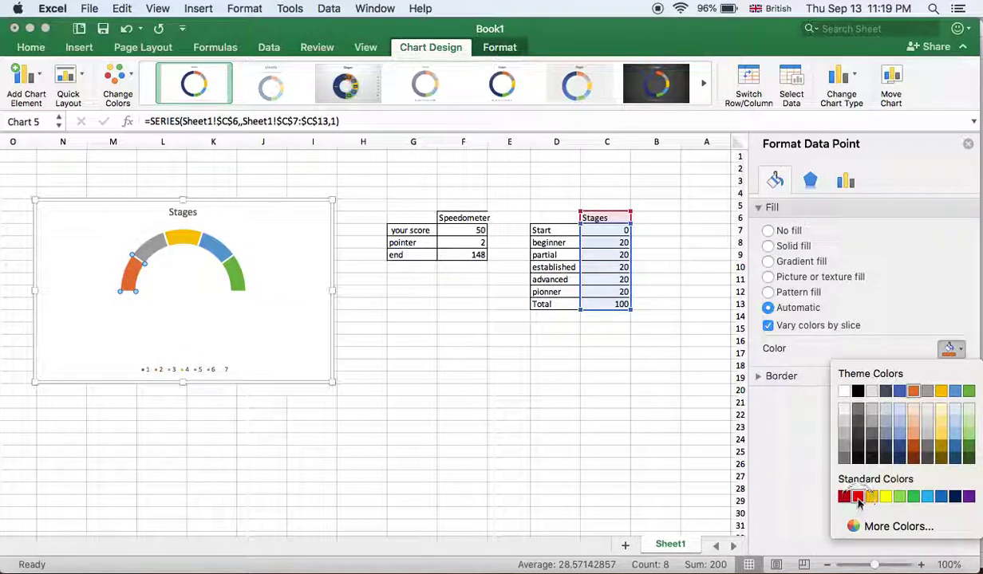
{"action": "left_click", "coordinate": [857, 497]}
{"action": "left_click", "coordinate": [156, 248]}
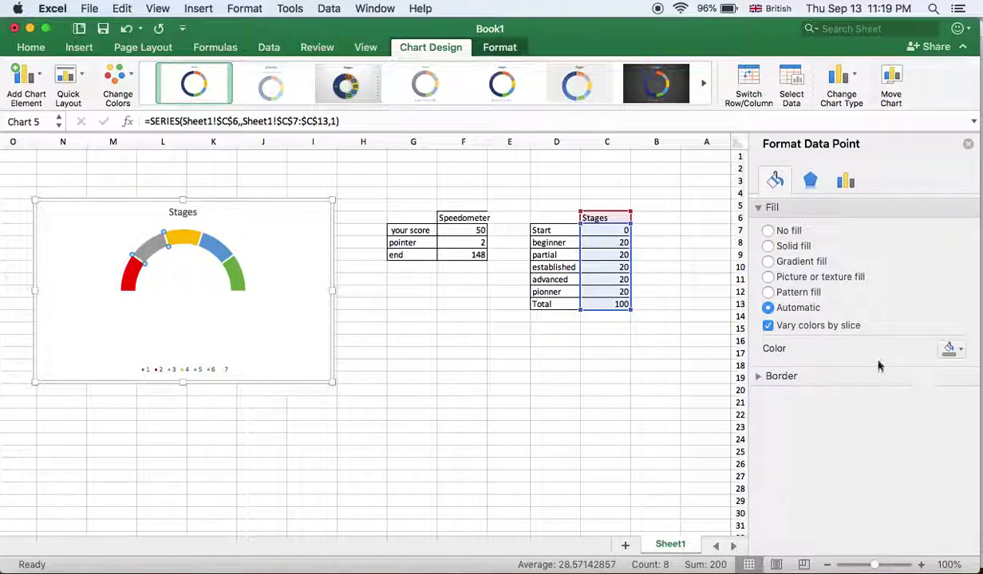
{"action": "left_click", "coordinate": [961, 351]}
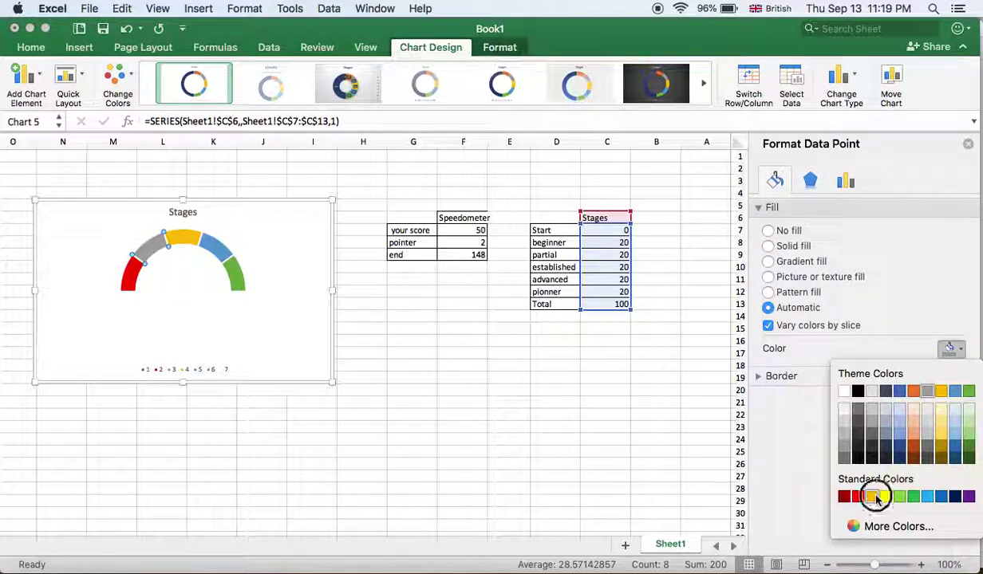
{"action": "left_click", "coordinate": [871, 497]}
Step: Colour the remaining bands yellow, light green and light blue
{"action": "left_click", "coordinate": [181, 239]}
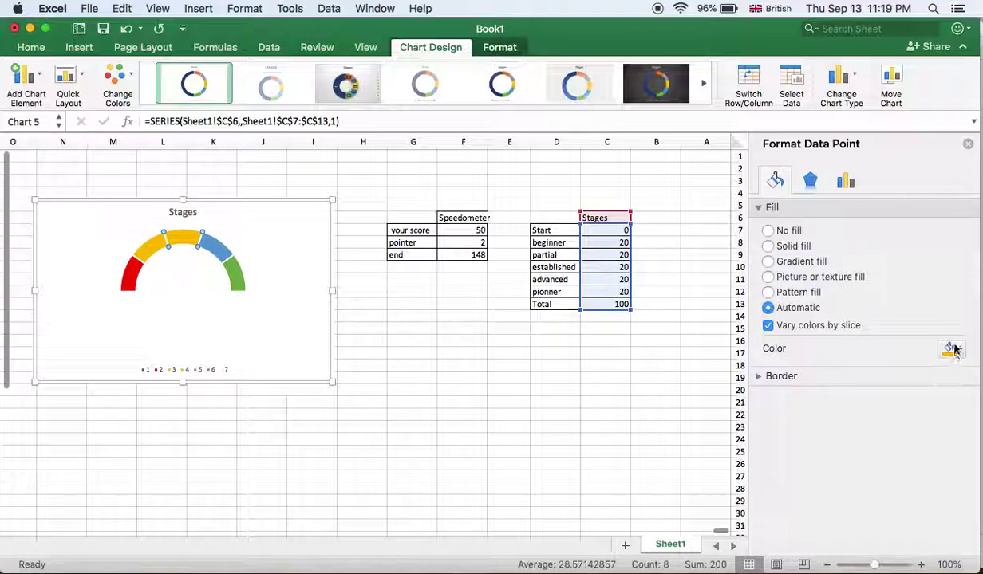
{"action": "left_click", "coordinate": [953, 348]}
{"action": "left_click", "coordinate": [886, 497]}
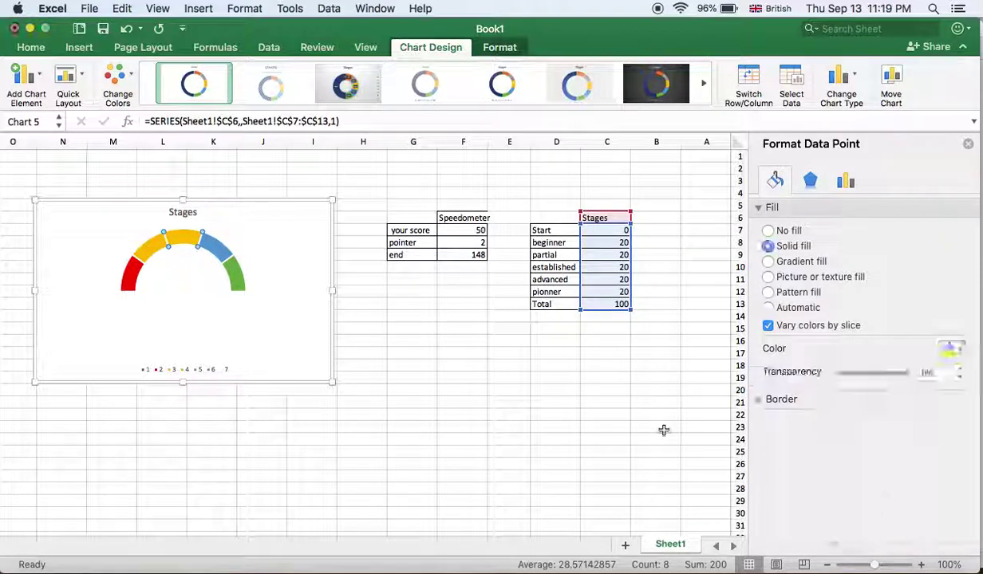
{"action": "left_click", "coordinate": [214, 246]}
{"action": "left_click", "coordinate": [955, 348]}
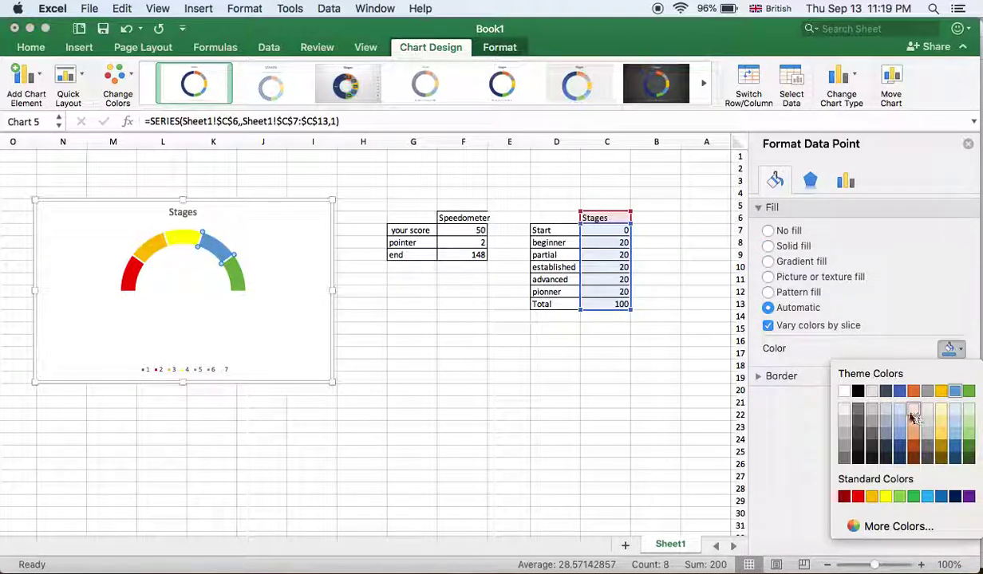
{"action": "left_click", "coordinate": [900, 497]}
{"action": "left_click", "coordinate": [237, 279]}
{"action": "left_click", "coordinate": [958, 351]}
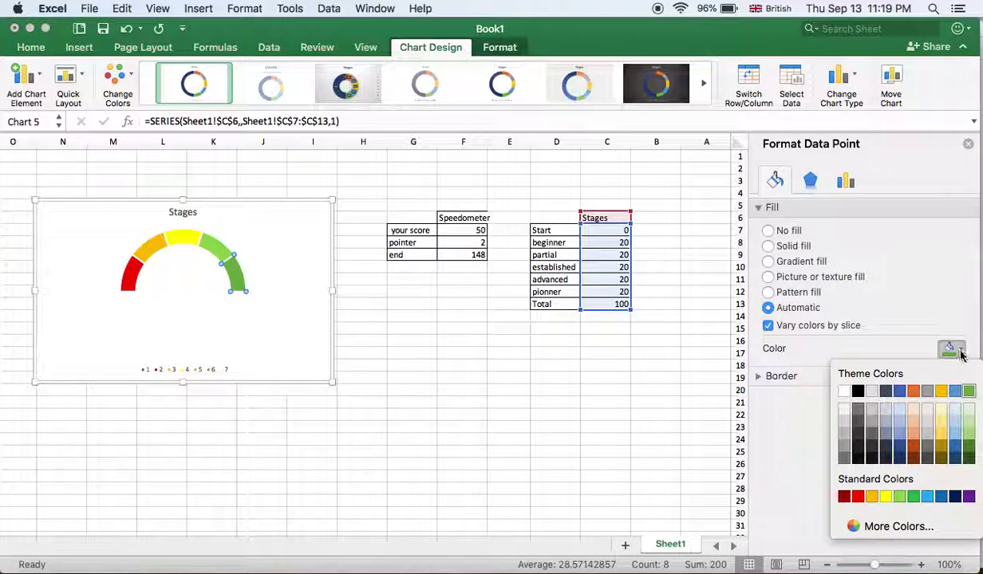
{"action": "left_click", "coordinate": [927, 497]}
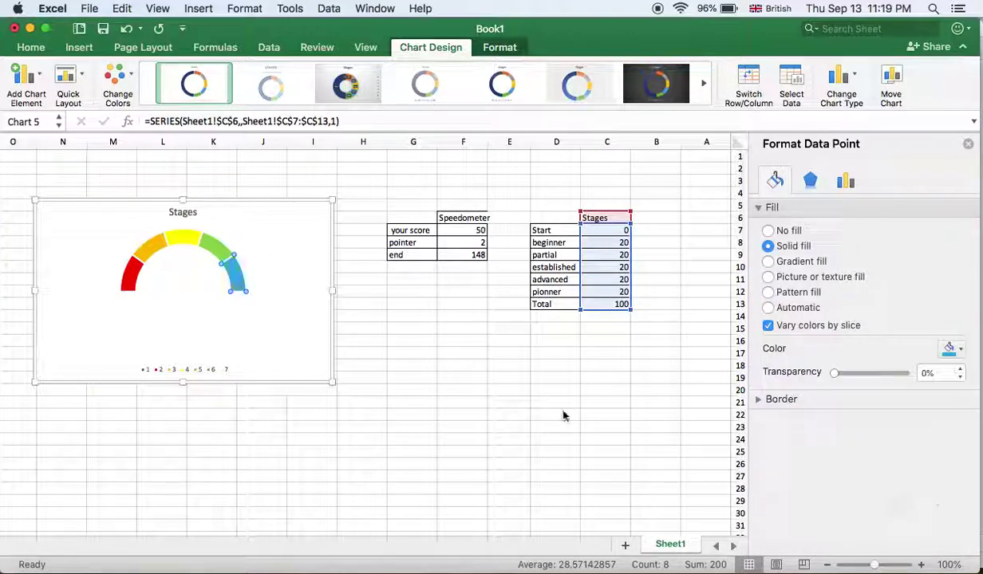
{"action": "left_click", "coordinate": [275, 256]}
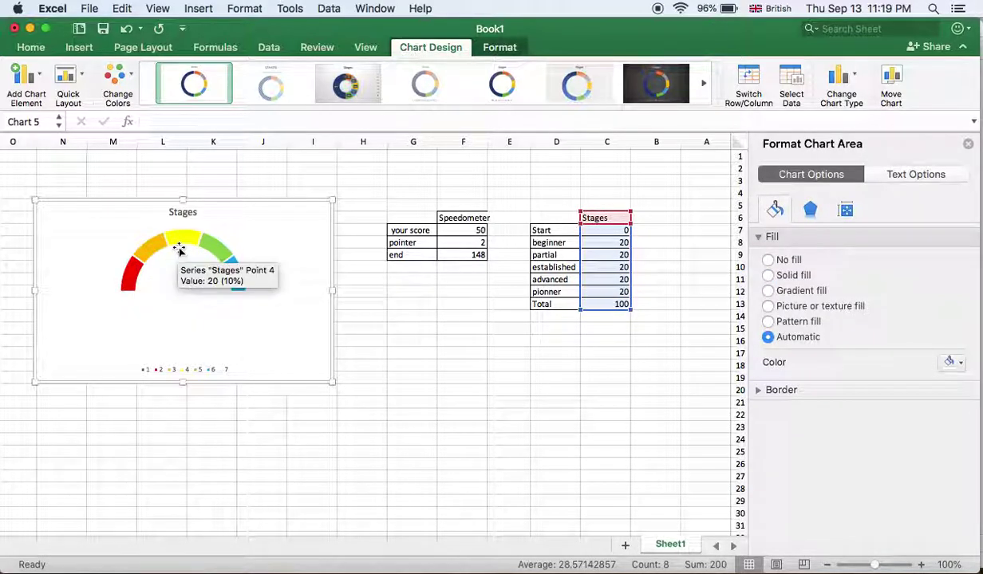
{"action": "left_click", "coordinate": [183, 245]}
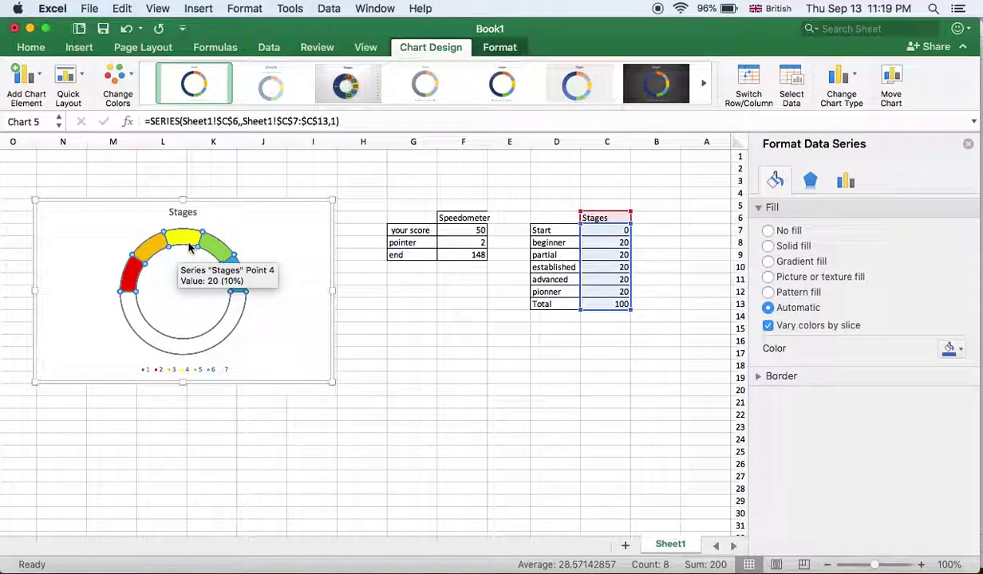
{"action": "left_click", "coordinate": [257, 207]}
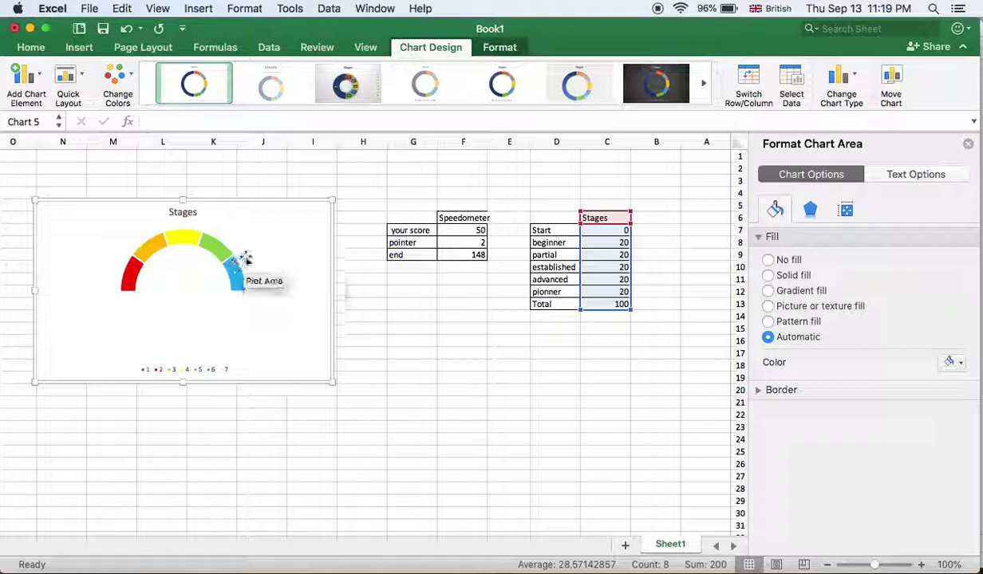
Step: Open the chart's Select Data dialog and add a new series
{"action": "right_click", "coordinate": [248, 259]}
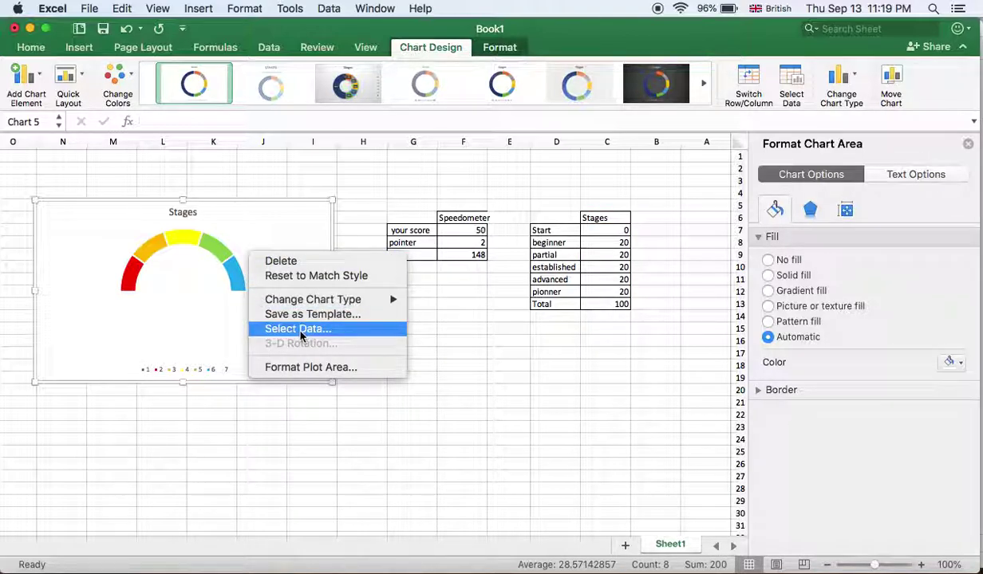
{"action": "left_click", "coordinate": [231, 234]}
{"action": "right_click", "coordinate": [237, 239]}
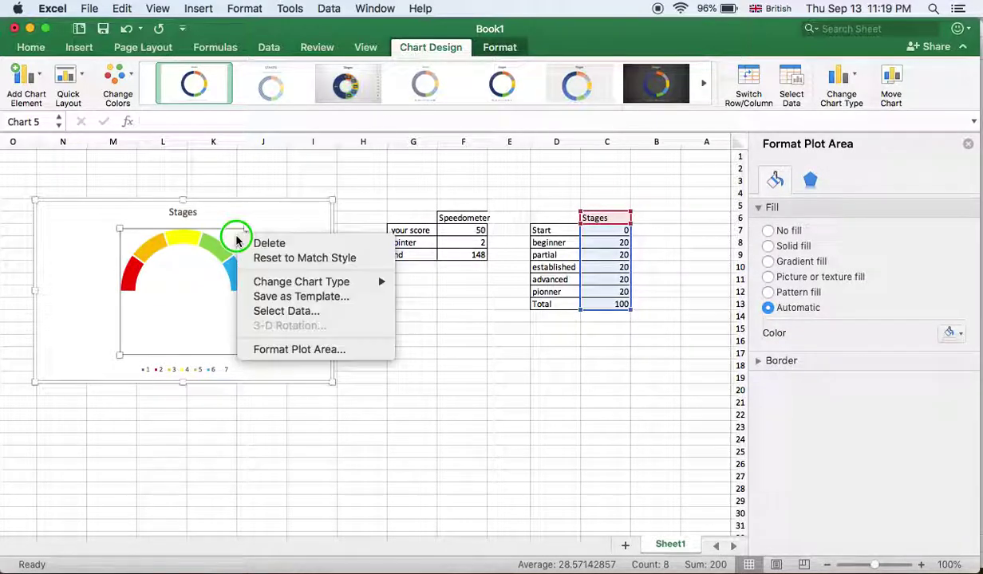
{"action": "left_click", "coordinate": [281, 312]}
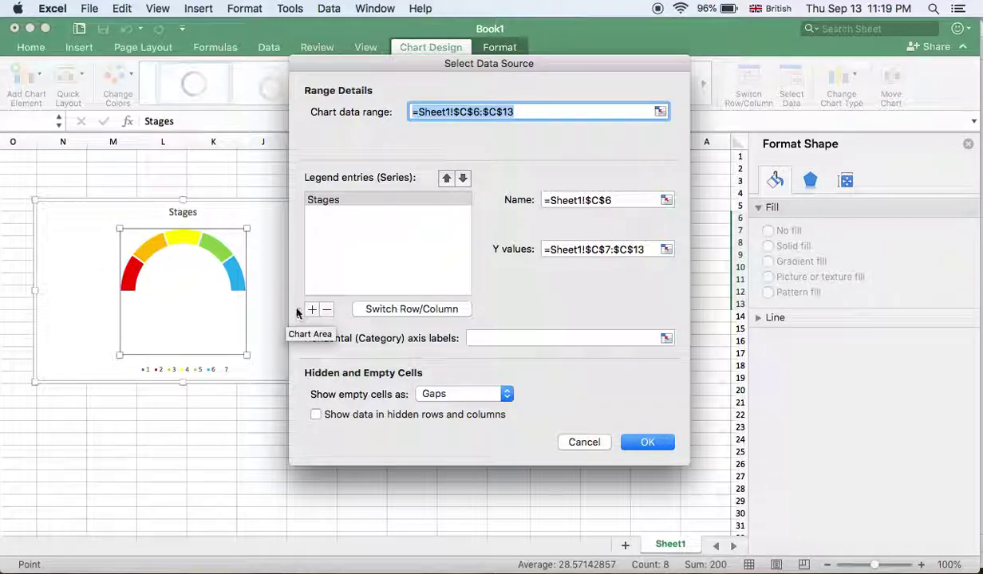
{"action": "left_click_drag", "start_coordinate": [448, 64], "coordinate": [843, 117]}
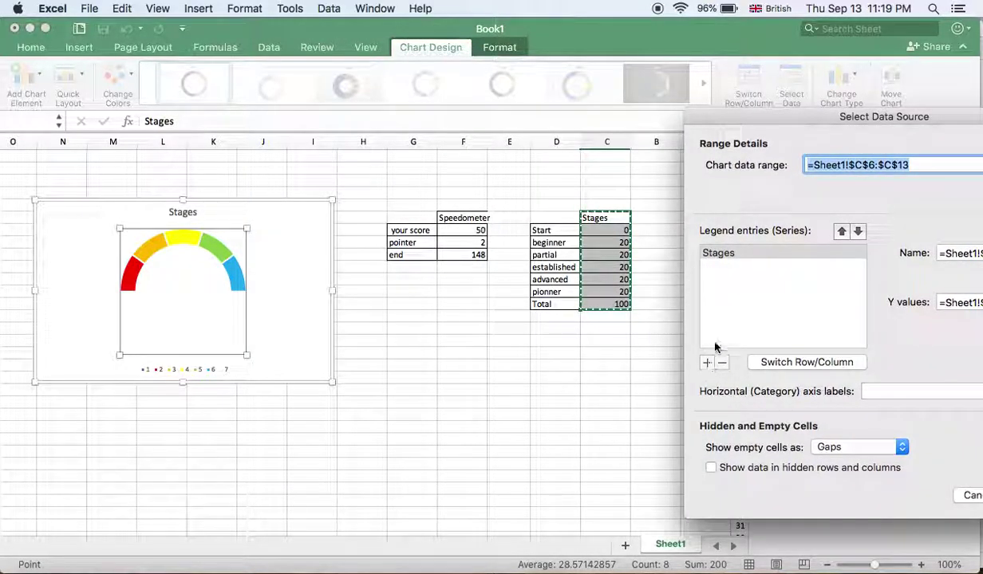
{"action": "left_click", "coordinate": [749, 292]}
{"action": "left_click", "coordinate": [707, 364]}
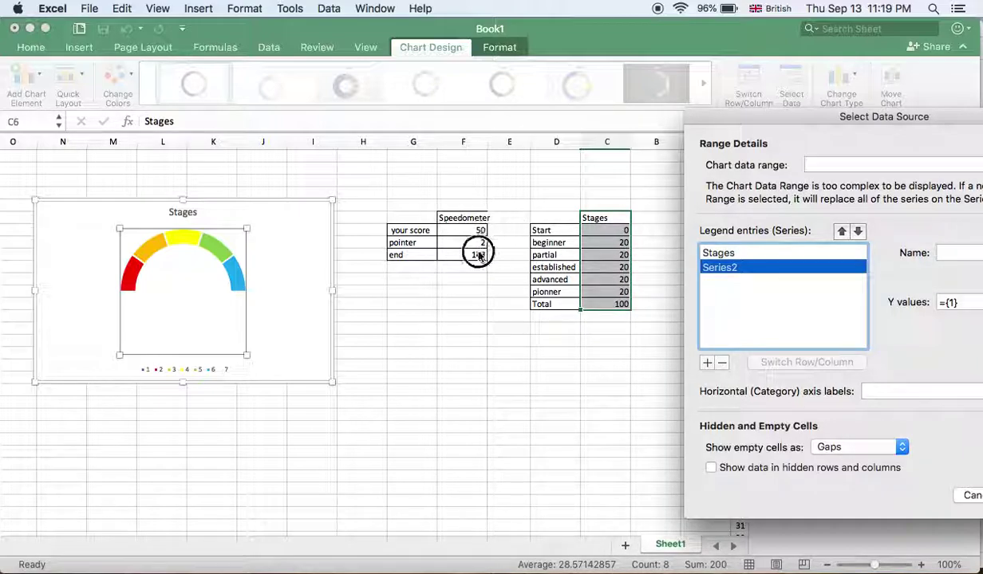
Step: Name the new series from F6 (Speedometer) with values F7:F9 and confirm with OK
{"action": "left_click_drag", "start_coordinate": [784, 128], "coordinate": [706, 120]}
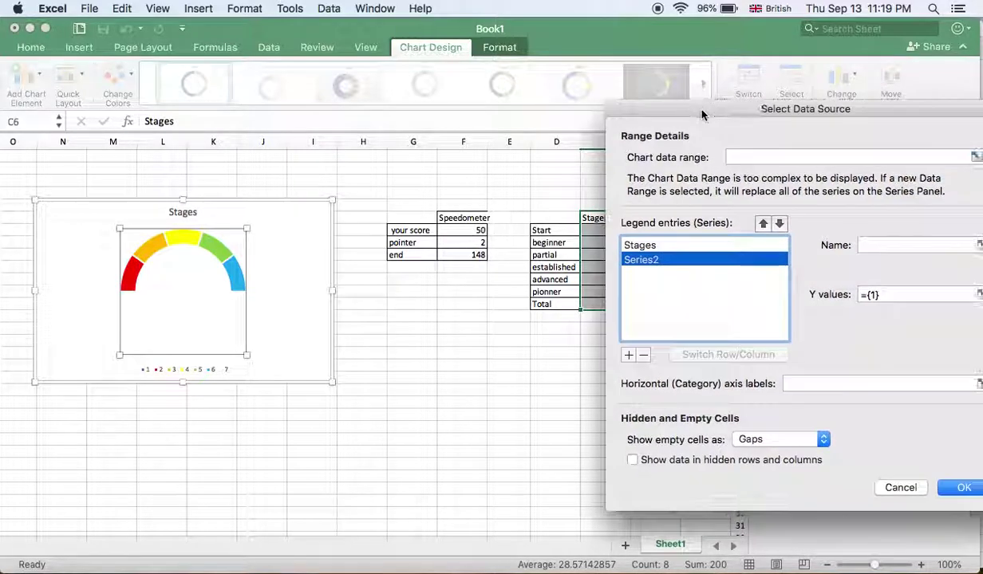
{"action": "left_click_drag", "start_coordinate": [850, 108], "coordinate": [788, 99]}
{"action": "left_click", "coordinate": [920, 239]}
{"action": "left_click", "coordinate": [462, 218]}
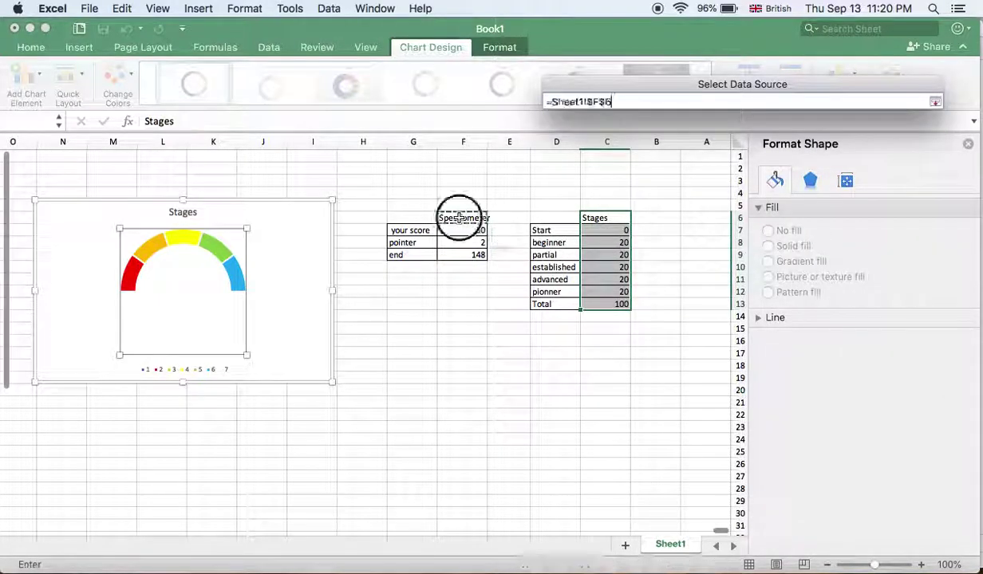
{"action": "key", "text": "Return"}
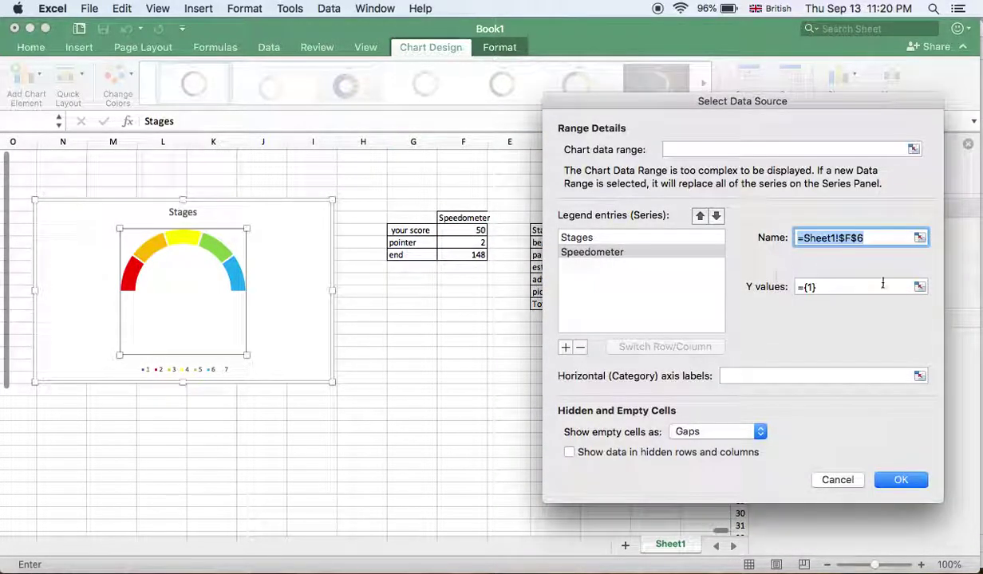
{"action": "left_click", "coordinate": [917, 285]}
{"action": "left_click_drag", "start_coordinate": [478, 230], "coordinate": [479, 255]}
{"action": "key", "text": "Return"}
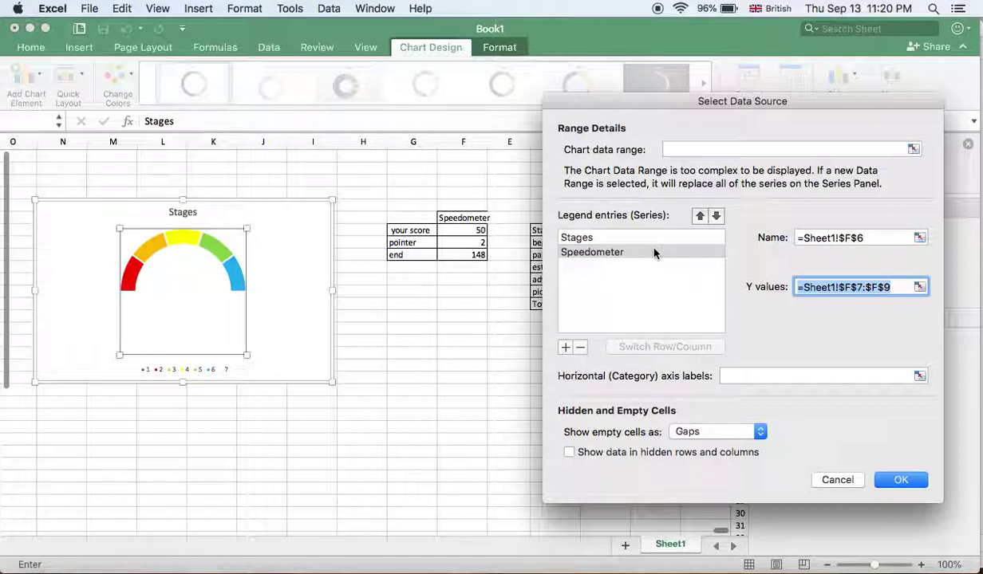
{"action": "left_click", "coordinate": [899, 481]}
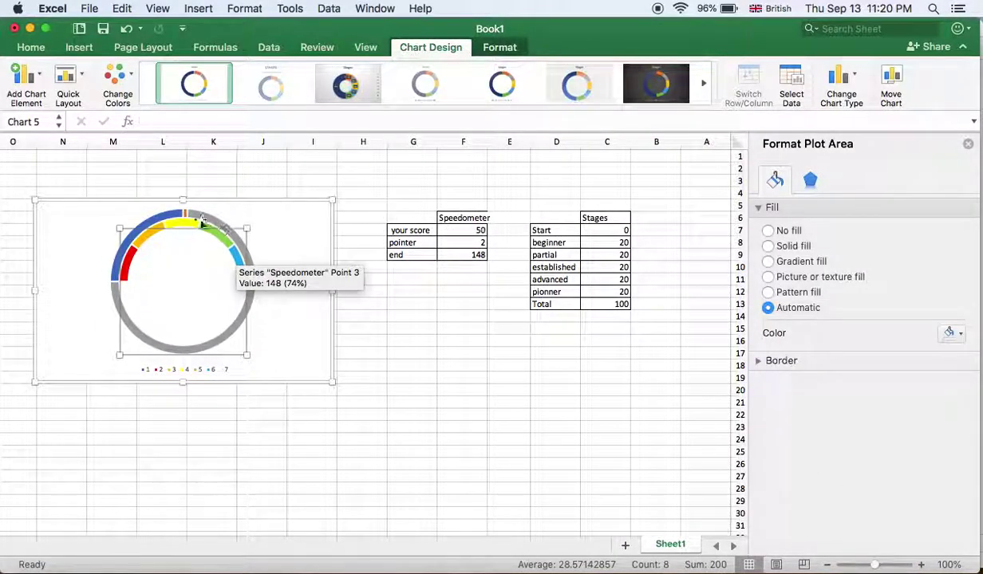
Step: Select the Speedometer ring and try the doughnut chart type for it
{"action": "left_click", "coordinate": [234, 328]}
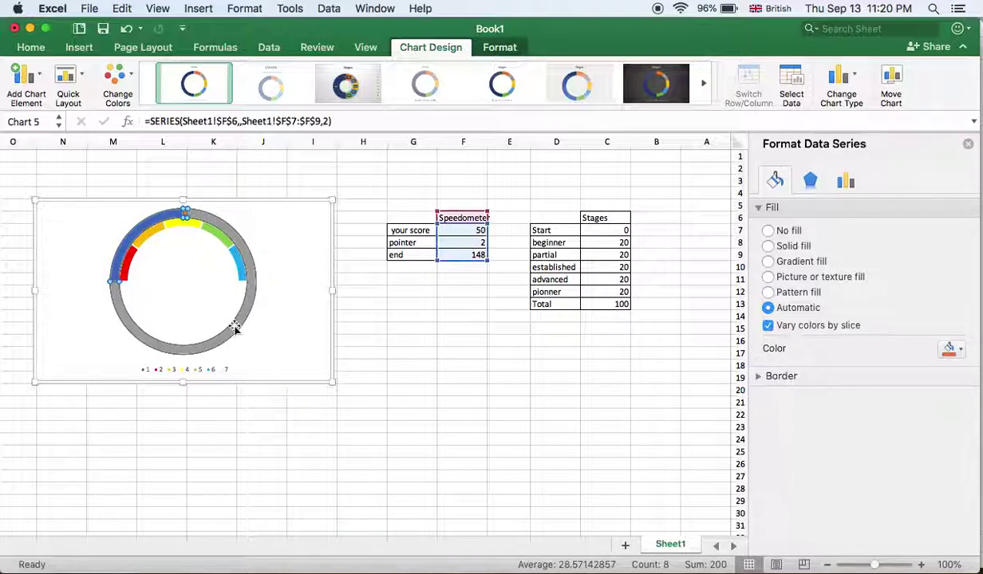
{"action": "left_click", "coordinate": [844, 183]}
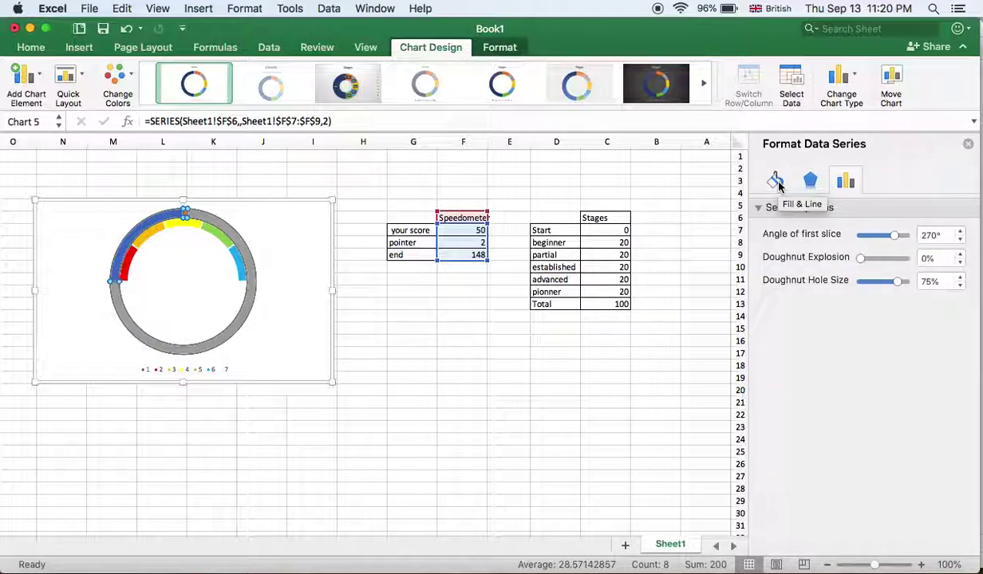
{"action": "left_click", "coordinate": [247, 309]}
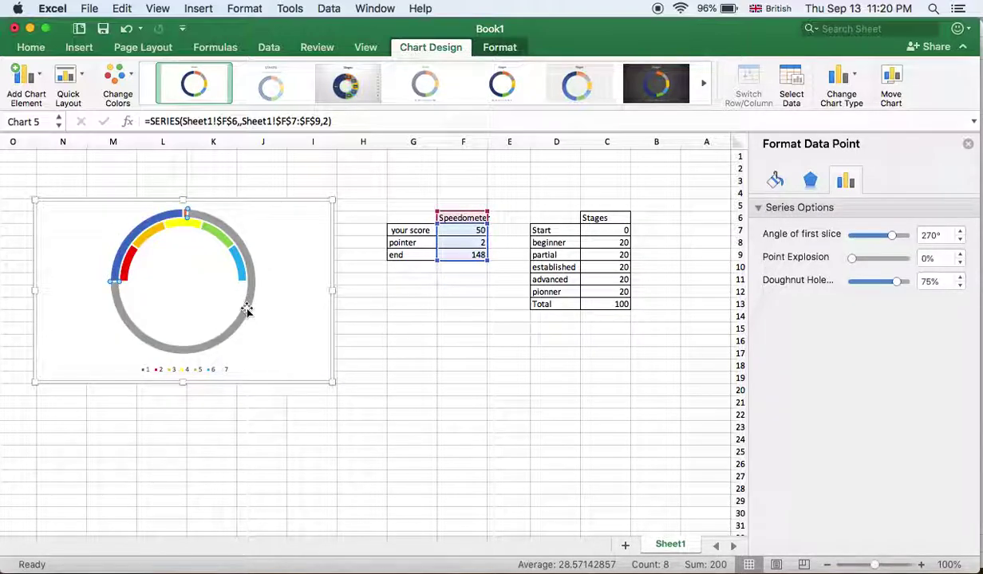
{"action": "right_click", "coordinate": [247, 309]}
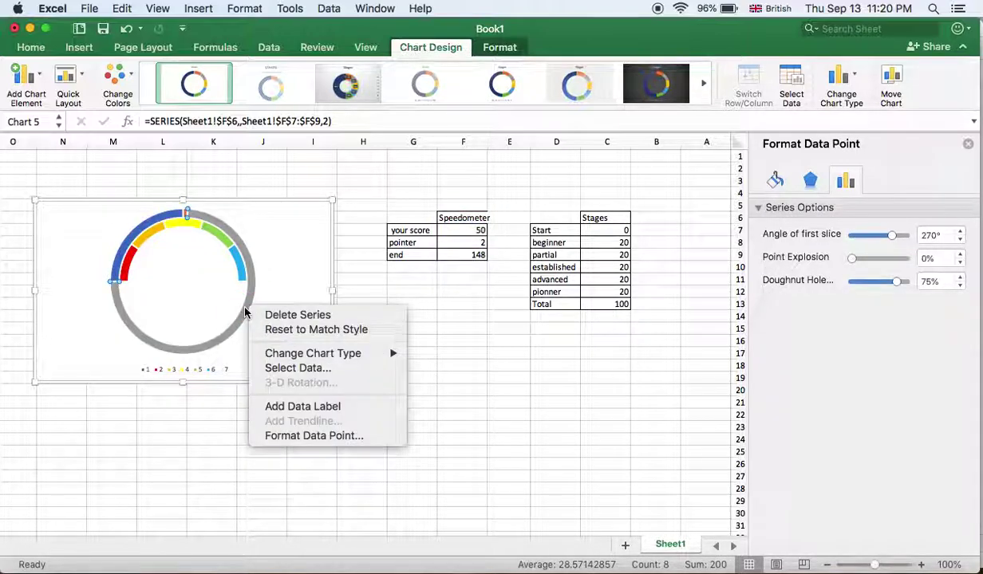
{"action": "left_click", "coordinate": [237, 323]}
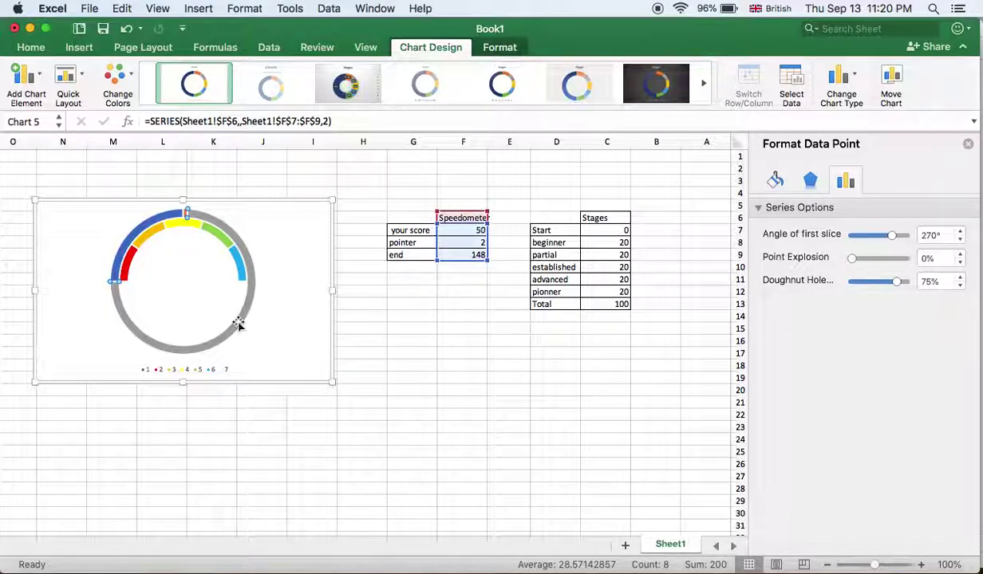
{"action": "right_click", "coordinate": [237, 324]}
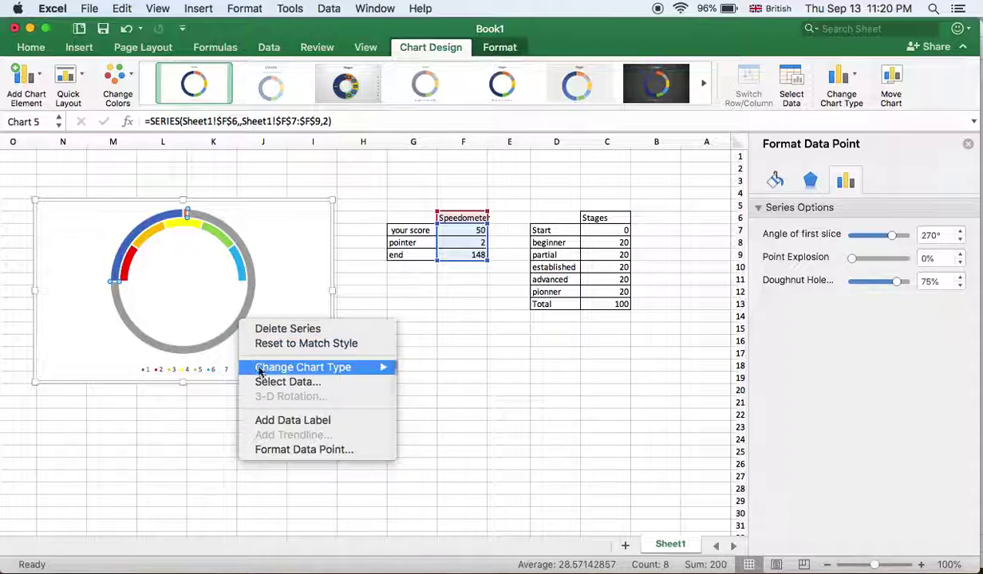
{"action": "mouse_move", "coordinate": [263, 369]}
{"action": "mouse_move", "coordinate": [457, 399]}
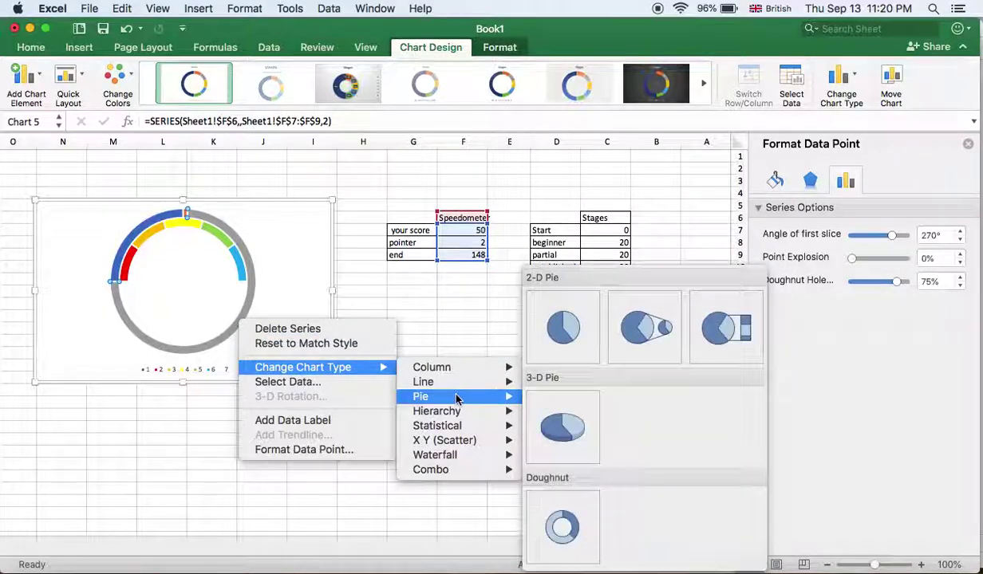
{"action": "left_click", "coordinate": [559, 522]}
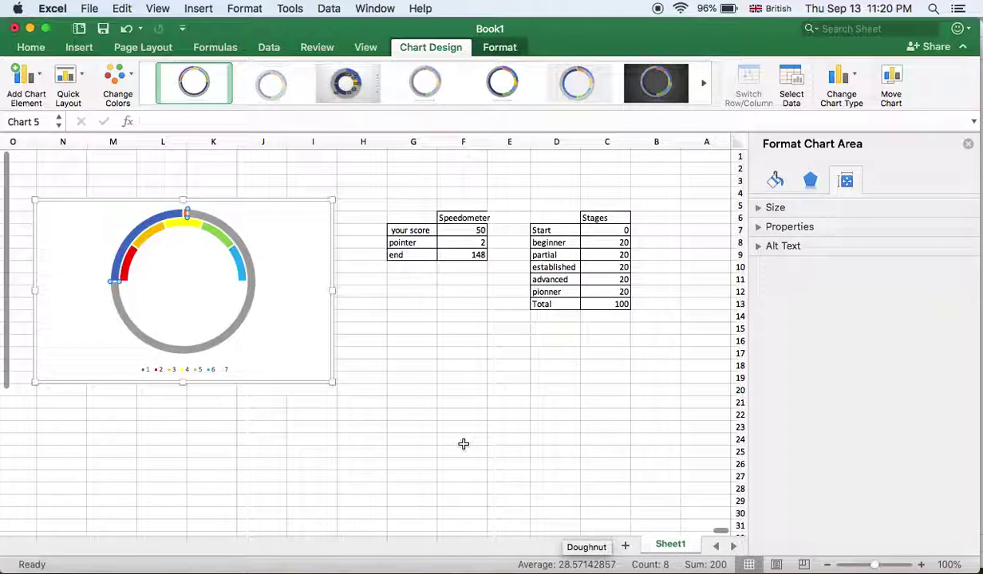
Step: Change the Speedometer series chart type to the first 2-D Pie
{"action": "right_click", "coordinate": [251, 285]}
{"action": "left_click", "coordinate": [246, 303]}
{"action": "left_click", "coordinate": [247, 301]}
{"action": "left_click", "coordinate": [249, 300]}
{"action": "left_click", "coordinate": [250, 300]}
{"action": "right_click", "coordinate": [251, 300]}
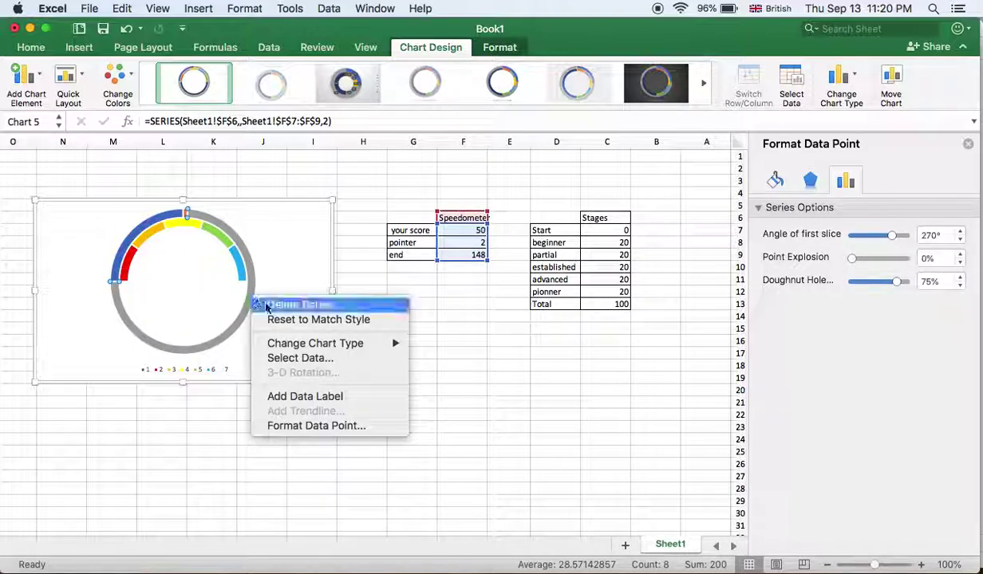
{"action": "left_click", "coordinate": [278, 343]}
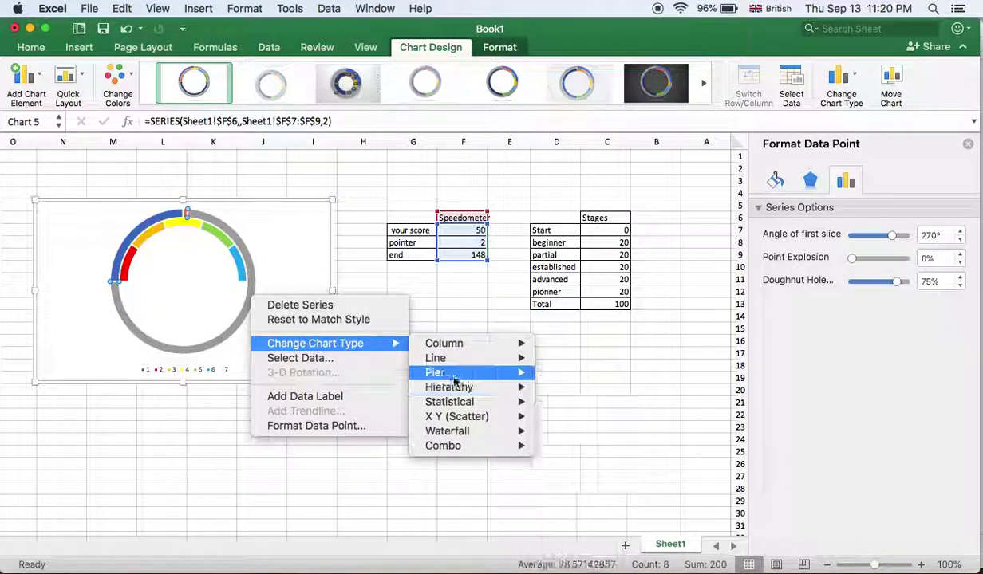
{"action": "mouse_move", "coordinate": [447, 372]}
{"action": "left_click", "coordinate": [597, 322]}
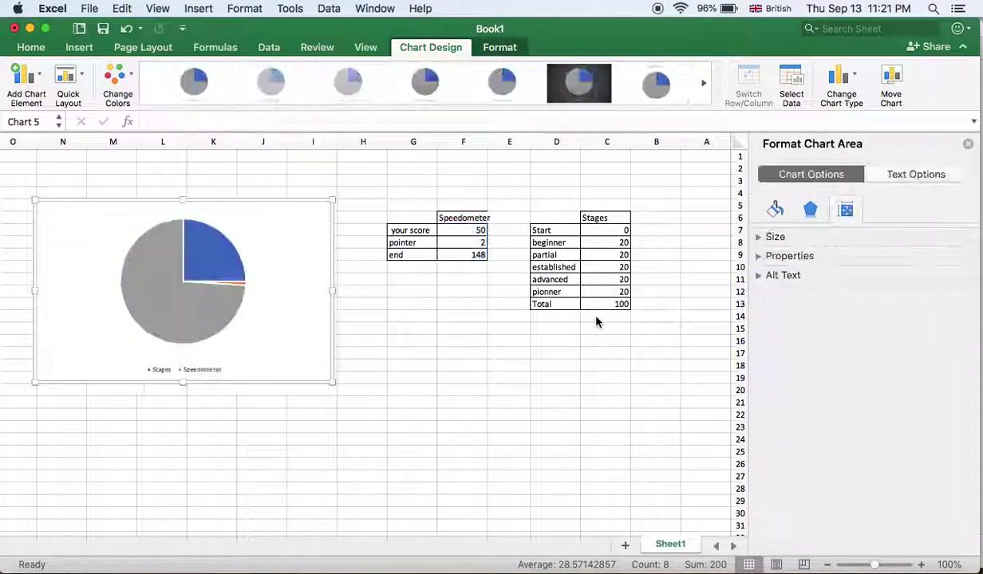
Step: Plot the Speedometer pie on the secondary axis with a 270° first-slice angle
{"action": "left_click", "coordinate": [206, 311]}
{"action": "left_click", "coordinate": [202, 320]}
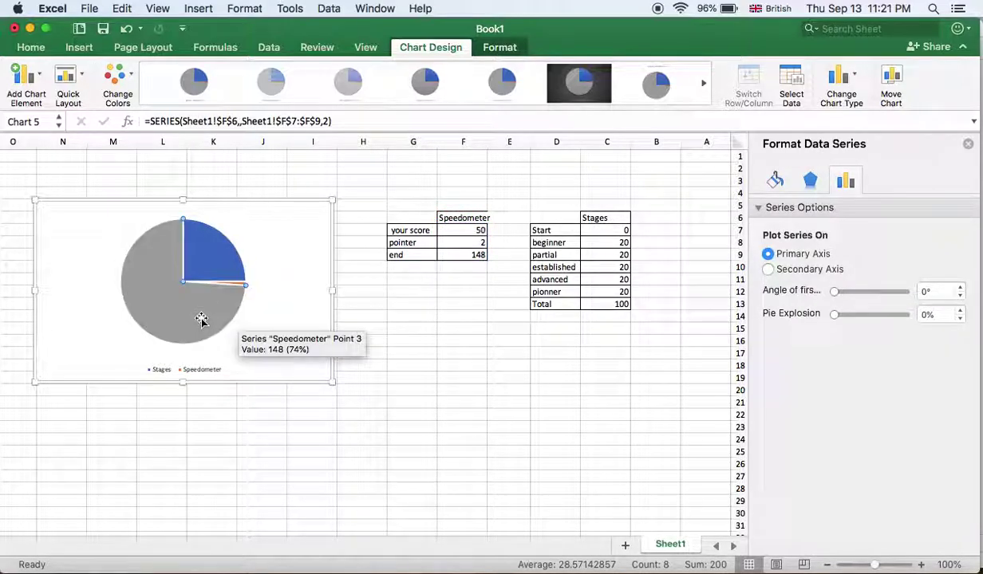
{"action": "left_click", "coordinate": [769, 270]}
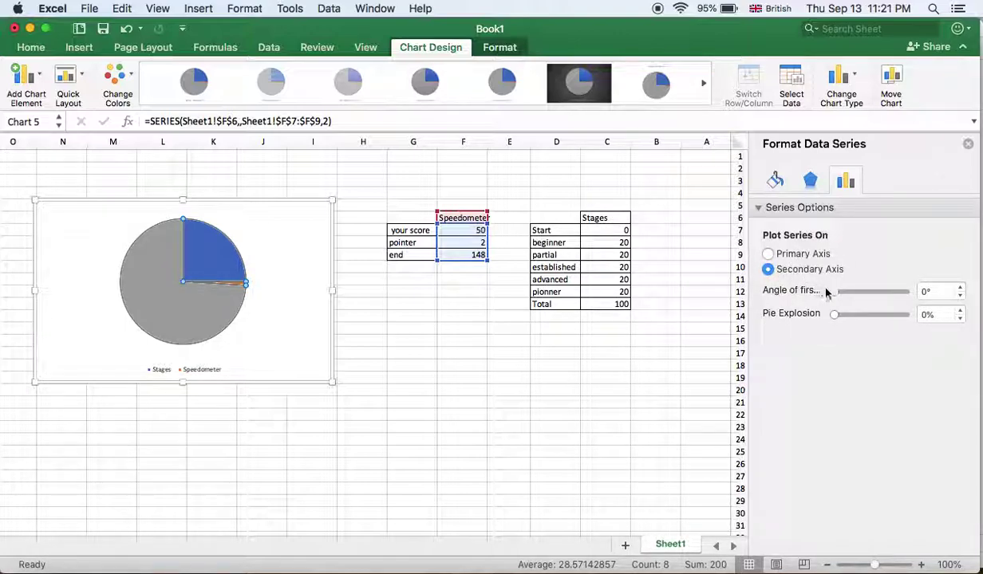
{"action": "left_click", "coordinate": [928, 290]}
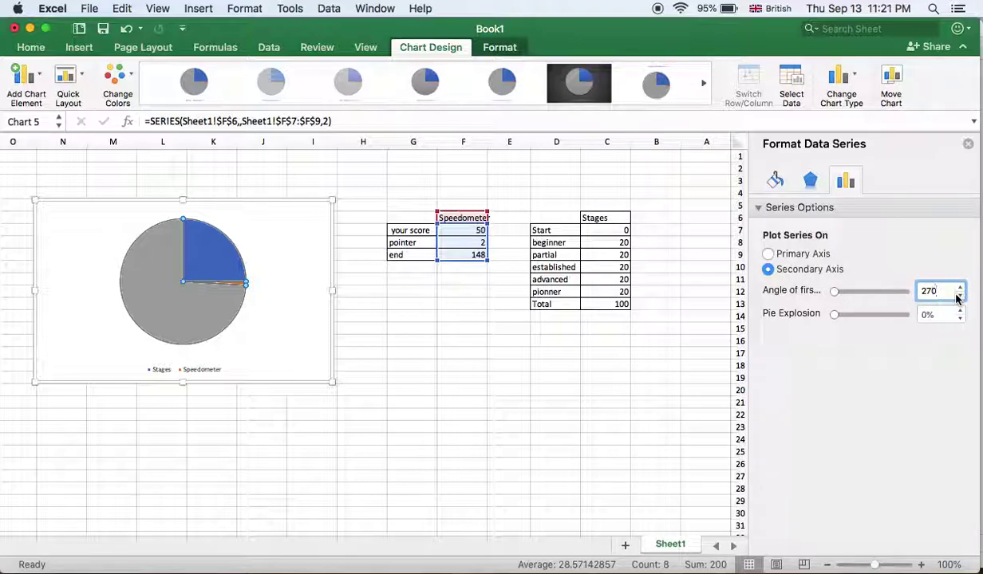
{"action": "key", "text": "Return"}
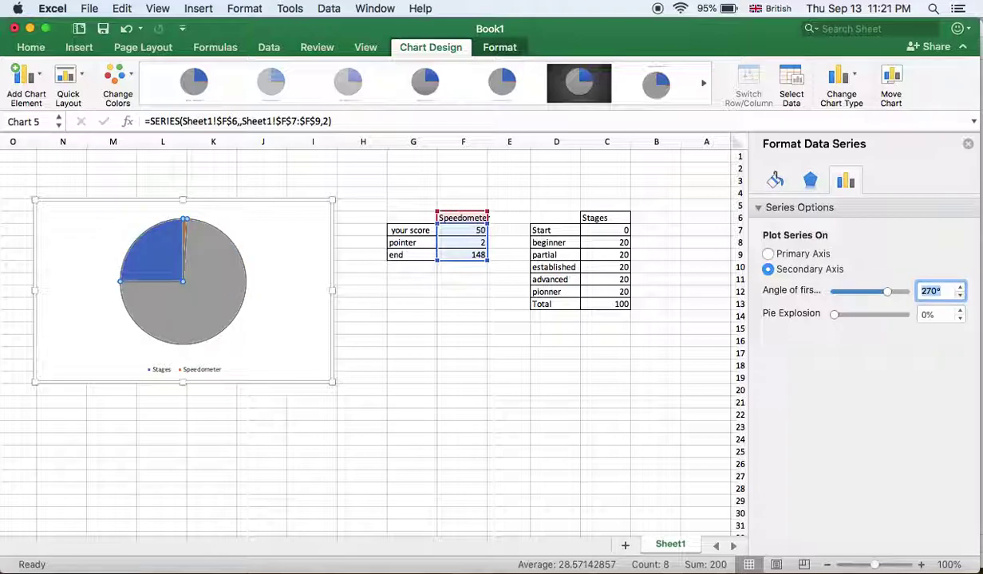
Step: Set the large grey 148 slice of the pie to No fill
{"action": "left_click", "coordinate": [228, 289]}
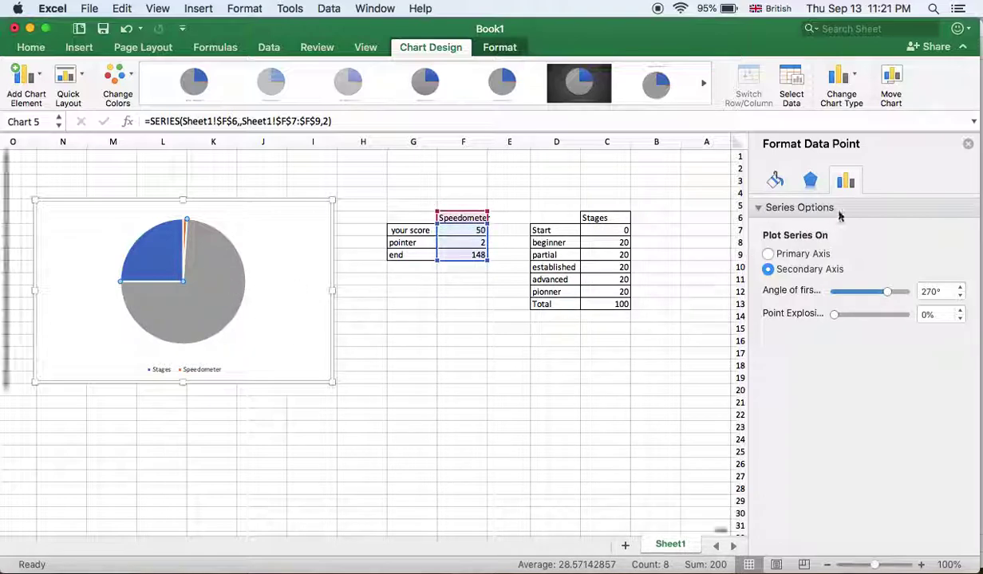
{"action": "left_click", "coordinate": [775, 179]}
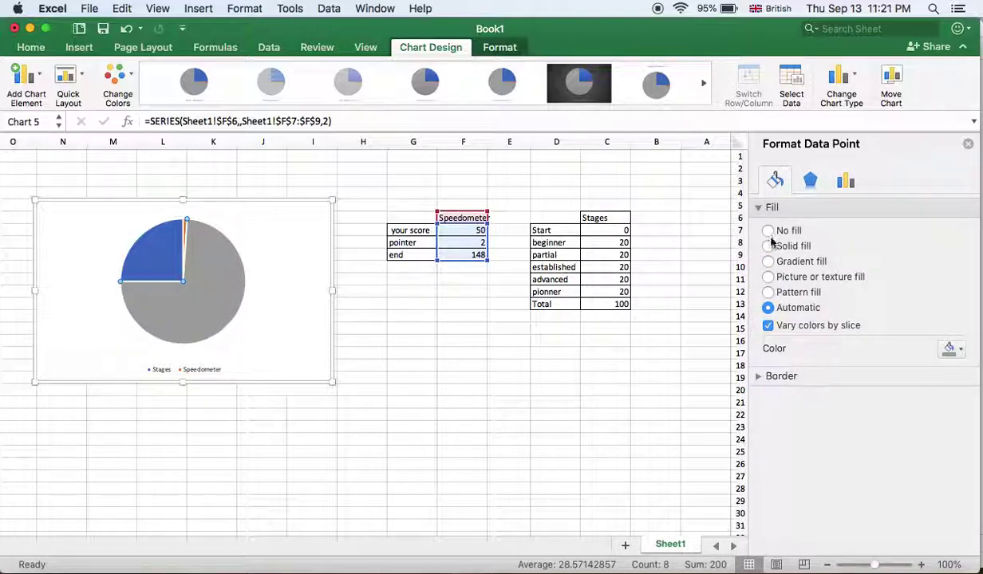
{"action": "left_click", "coordinate": [769, 231]}
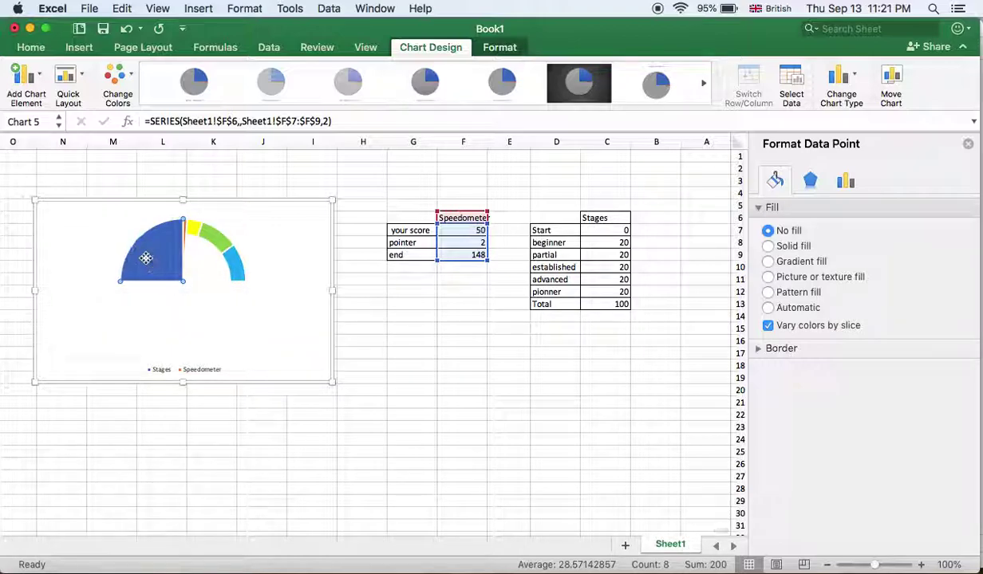
Step: Give the blue pie slice no fill, then set the score in F7 to 12
{"action": "left_click", "coordinate": [146, 258]}
{"action": "left_click", "coordinate": [769, 231]}
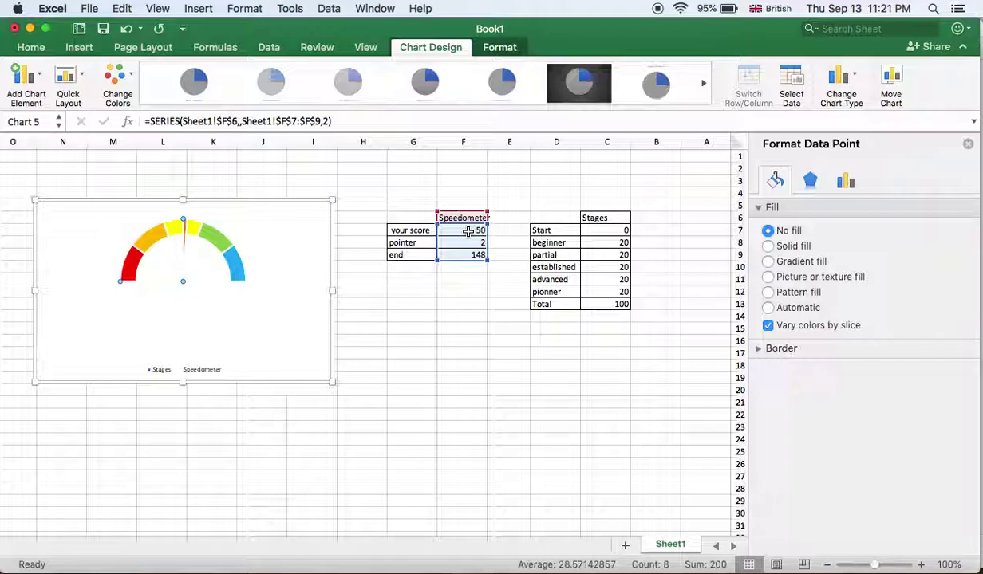
{"action": "left_click", "coordinate": [469, 232]}
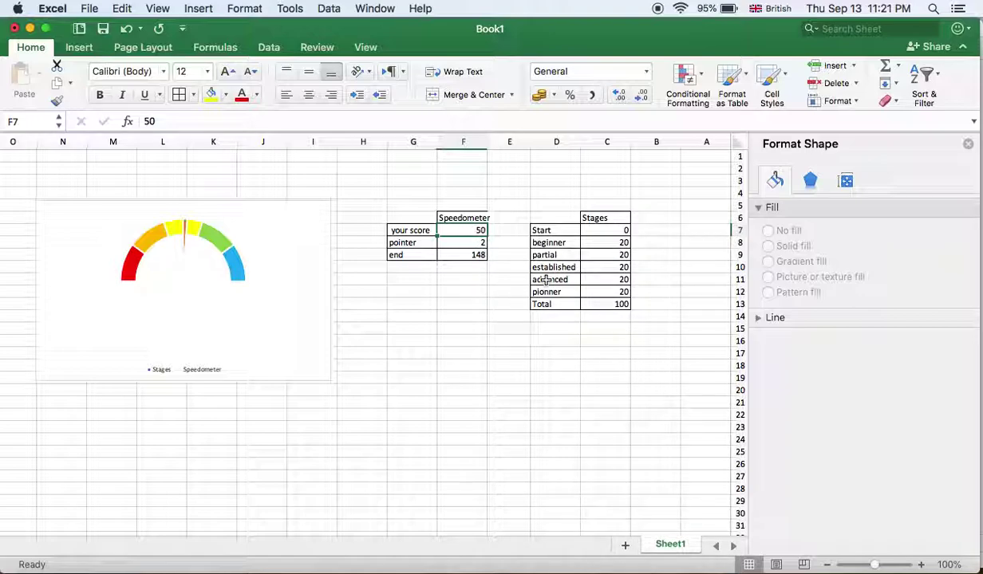
{"action": "type", "text": "12"}
{"action": "key", "text": "Return"}
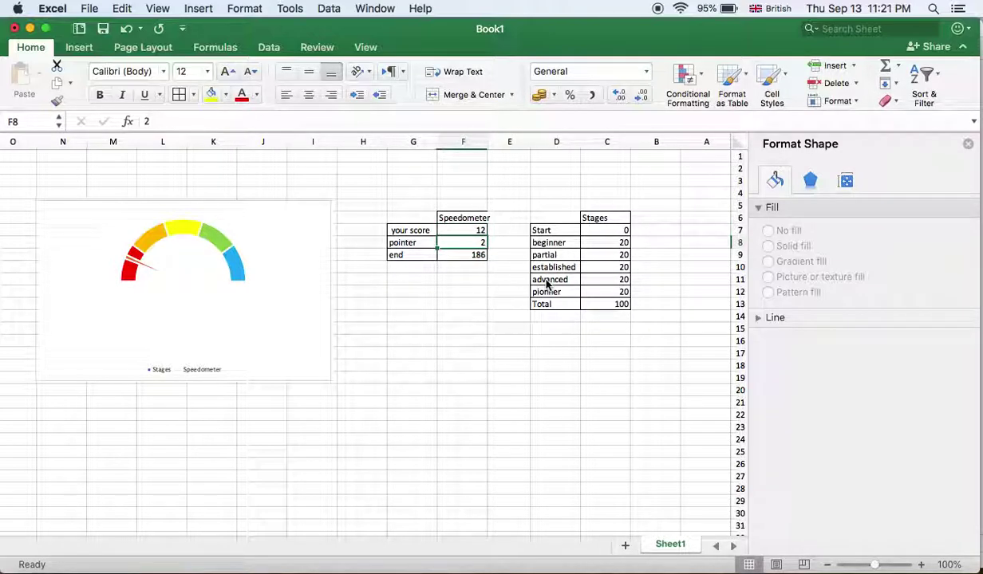
Step: Give the needle slice a solid black fill
{"action": "left_click", "coordinate": [137, 269]}
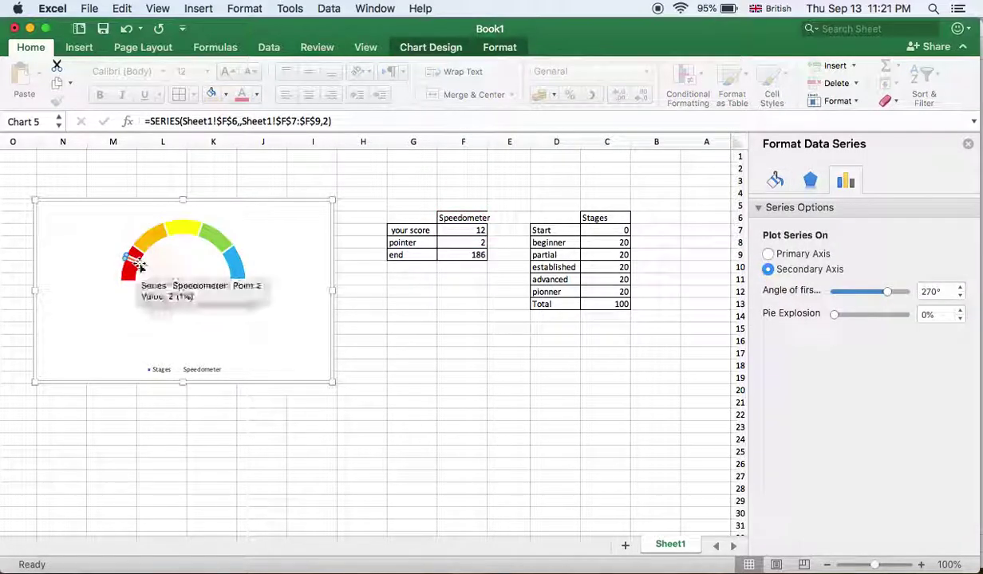
{"action": "left_click", "coordinate": [140, 269]}
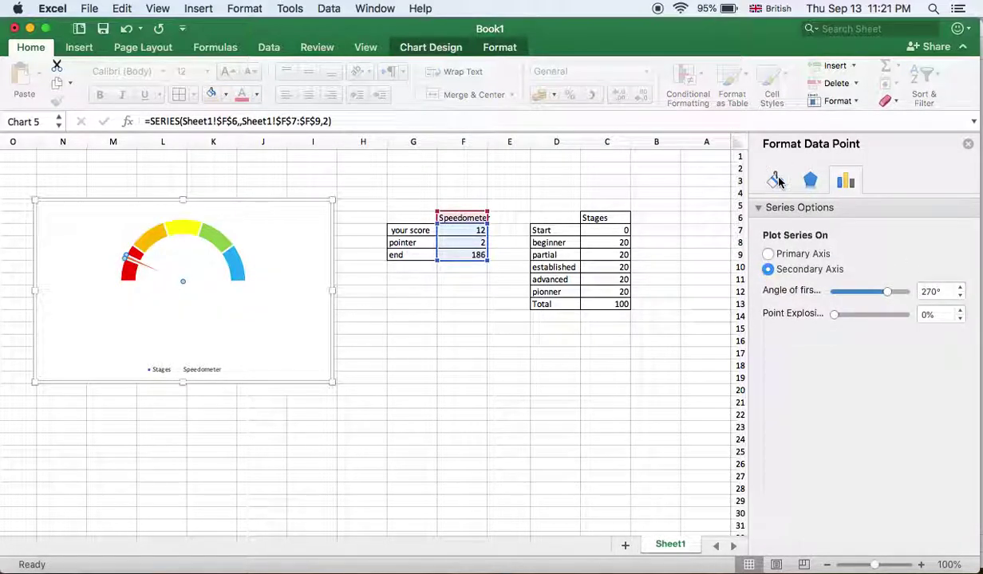
{"action": "left_click", "coordinate": [776, 181]}
{"action": "left_click", "coordinate": [786, 247]}
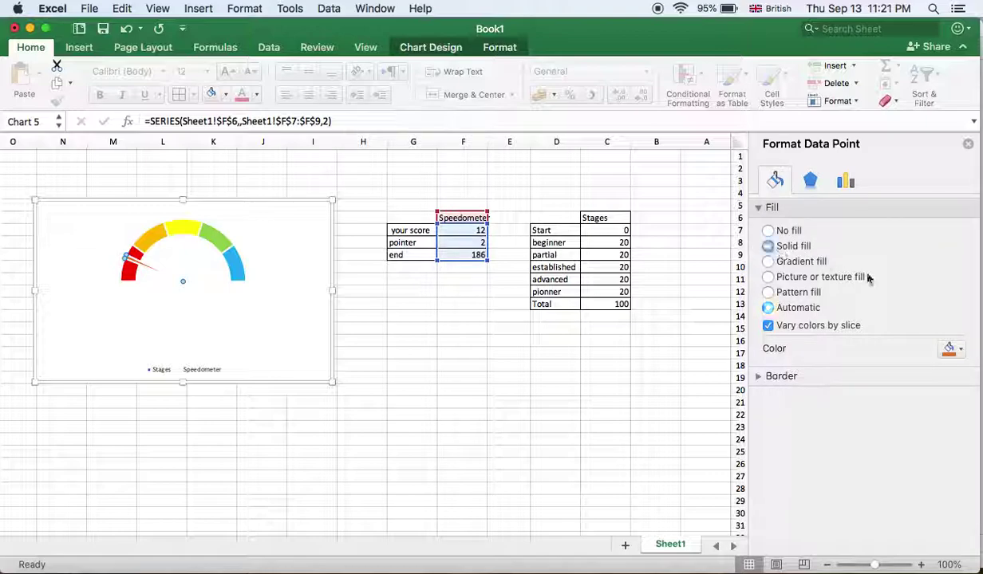
{"action": "left_click", "coordinate": [951, 349]}
{"action": "left_click", "coordinate": [855, 392]}
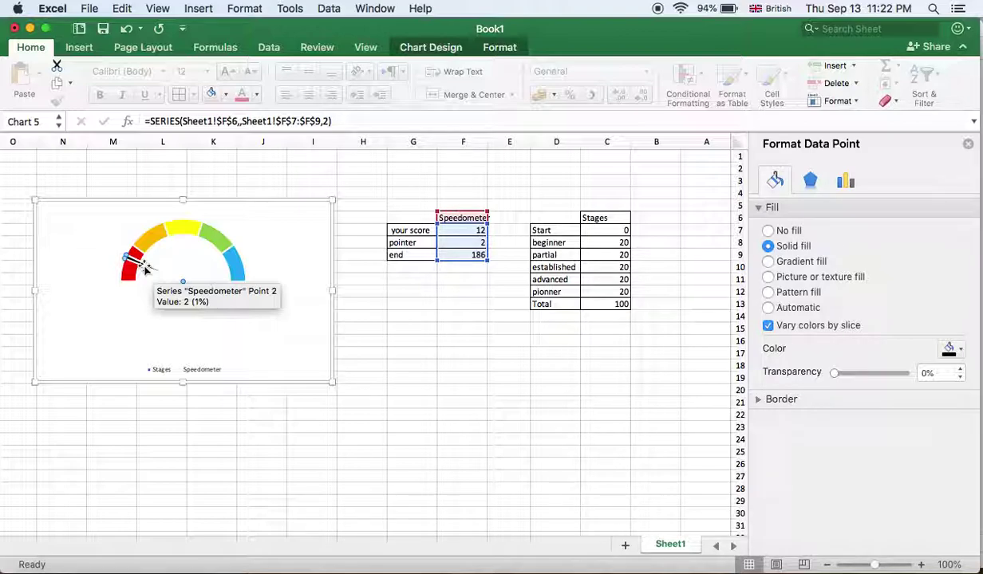
Step: Give the needle a solid black outline
{"action": "left_click", "coordinate": [760, 400]}
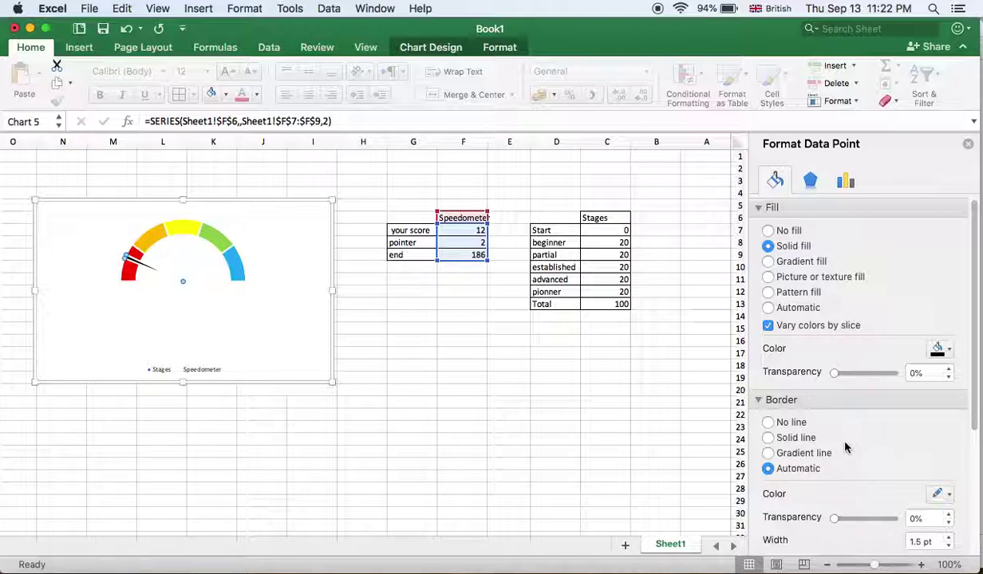
{"action": "scroll", "coordinate": [846, 448], "scroll_direction": "down", "scroll_amount": 5}
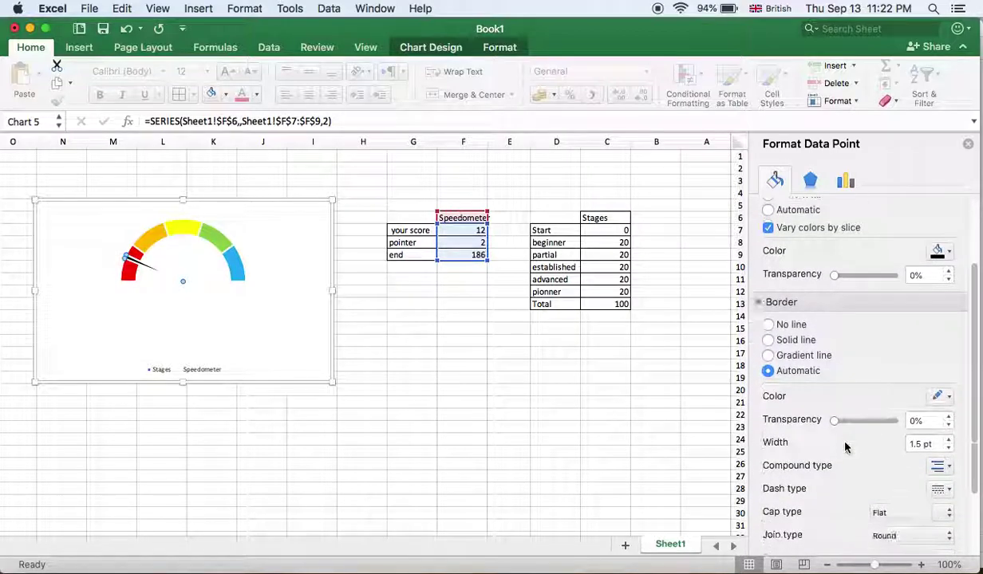
{"action": "scroll", "coordinate": [825, 410], "scroll_direction": "down", "scroll_amount": 1}
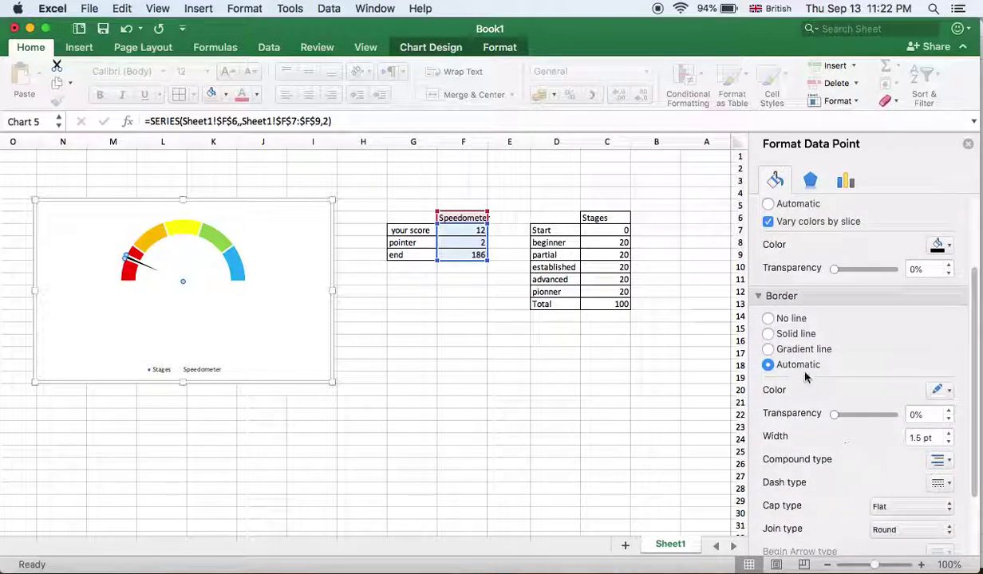
{"action": "left_click", "coordinate": [768, 334]}
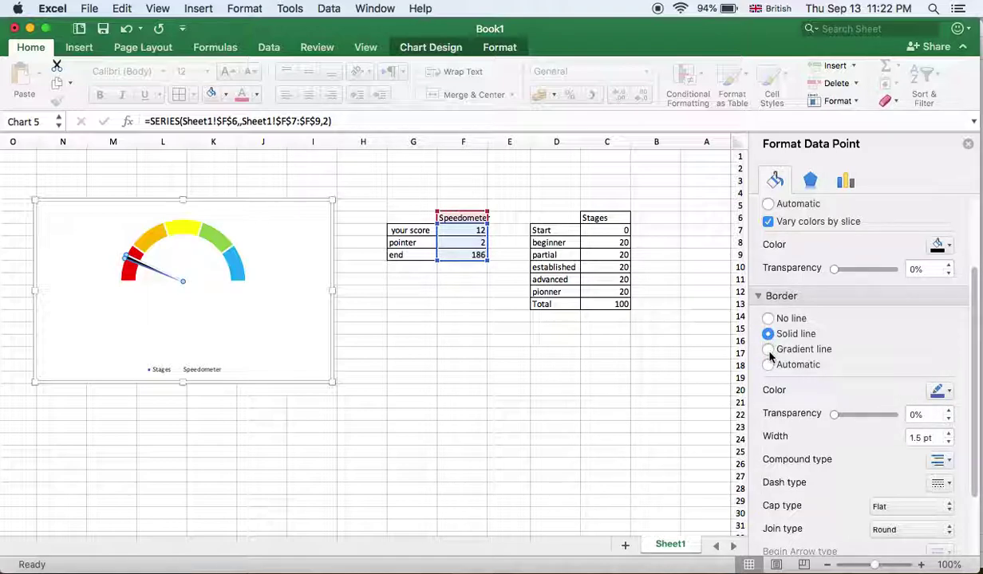
{"action": "left_click", "coordinate": [941, 391]}
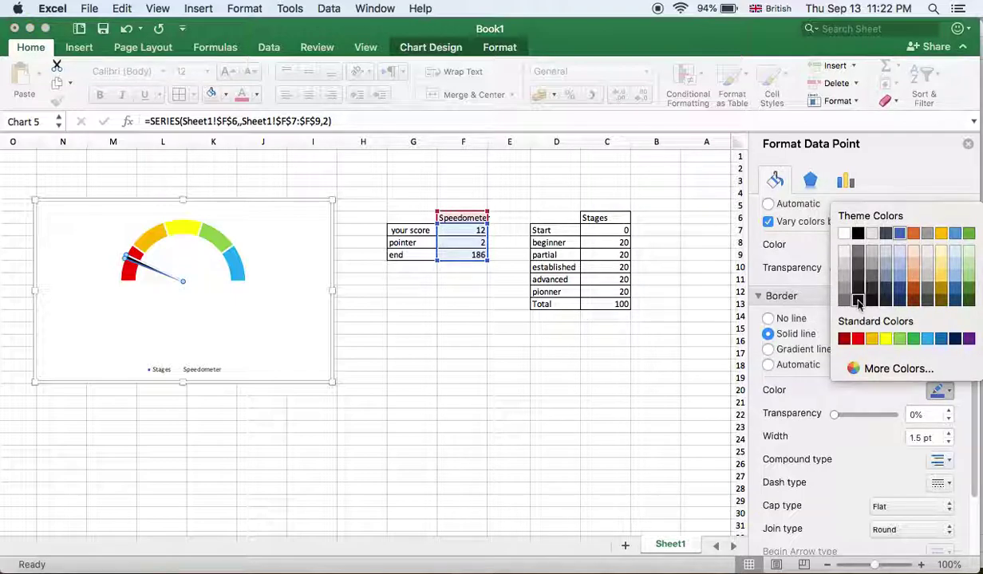
{"action": "left_click", "coordinate": [873, 301]}
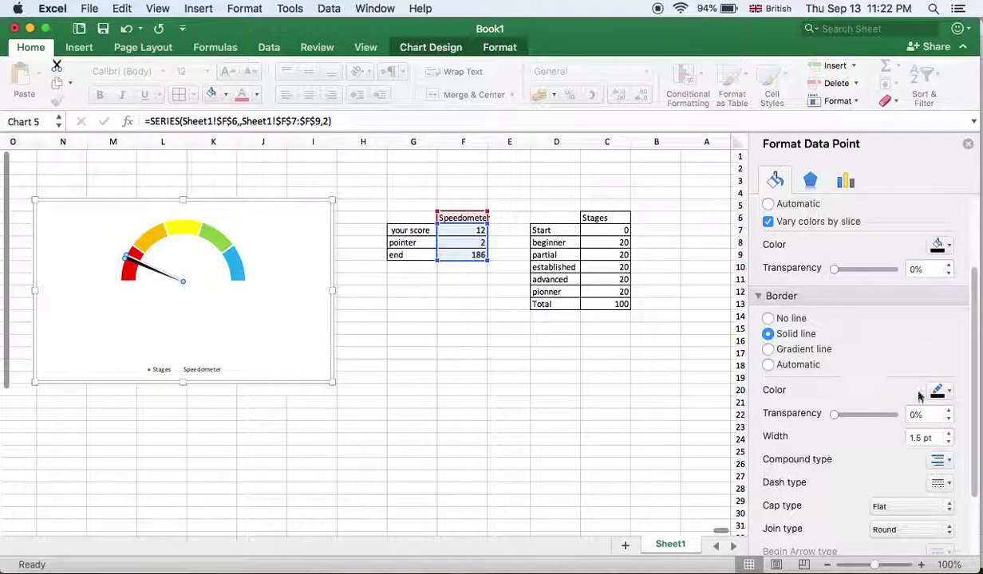
Step: Select the first Speedometer slice, then the legend and the whole chart
{"action": "left_click", "coordinate": [121, 281]}
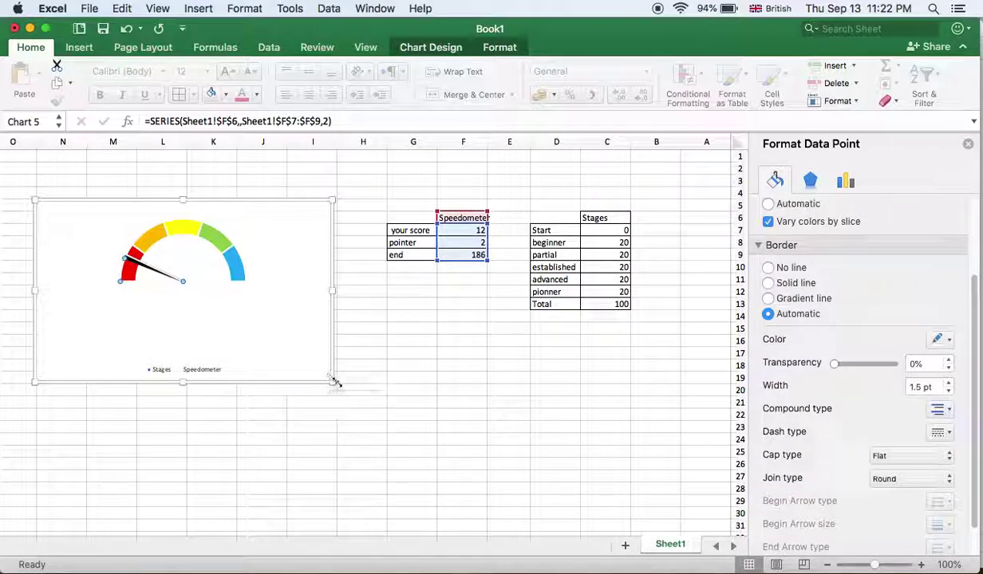
{"action": "left_click", "coordinate": [216, 372]}
{"action": "left_click", "coordinate": [213, 360]}
Step: Delete the chart legend and enlarge the chart so the gauge grows
{"action": "left_click", "coordinate": [211, 372]}
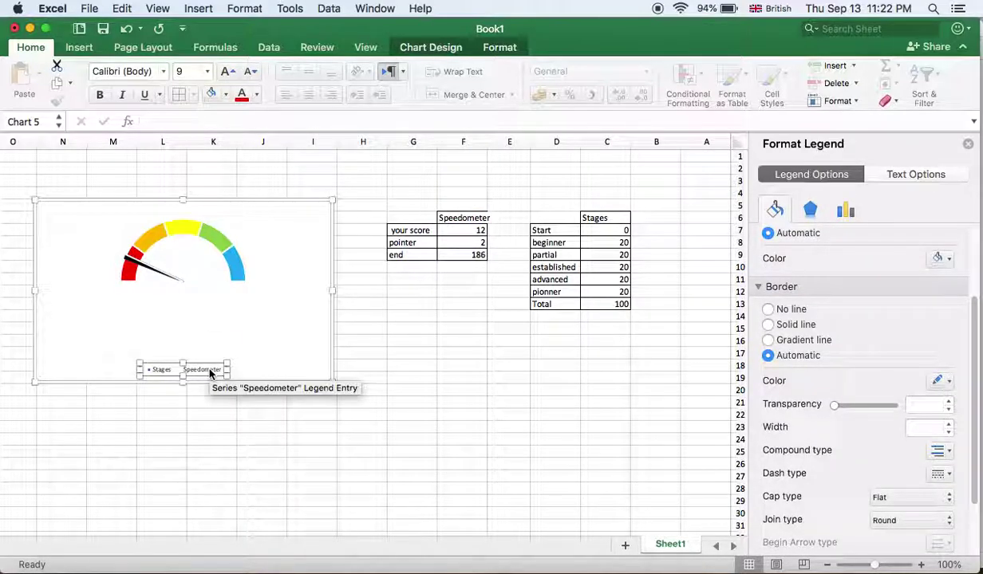
{"action": "key", "text": "Delete"}
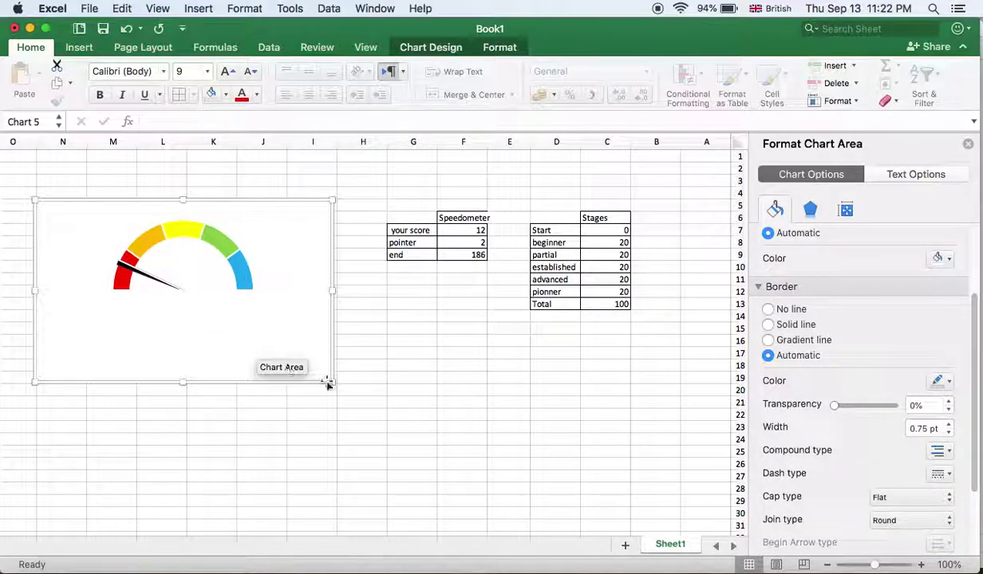
{"action": "left_click_drag", "start_coordinate": [334, 382], "coordinate": [367, 429]}
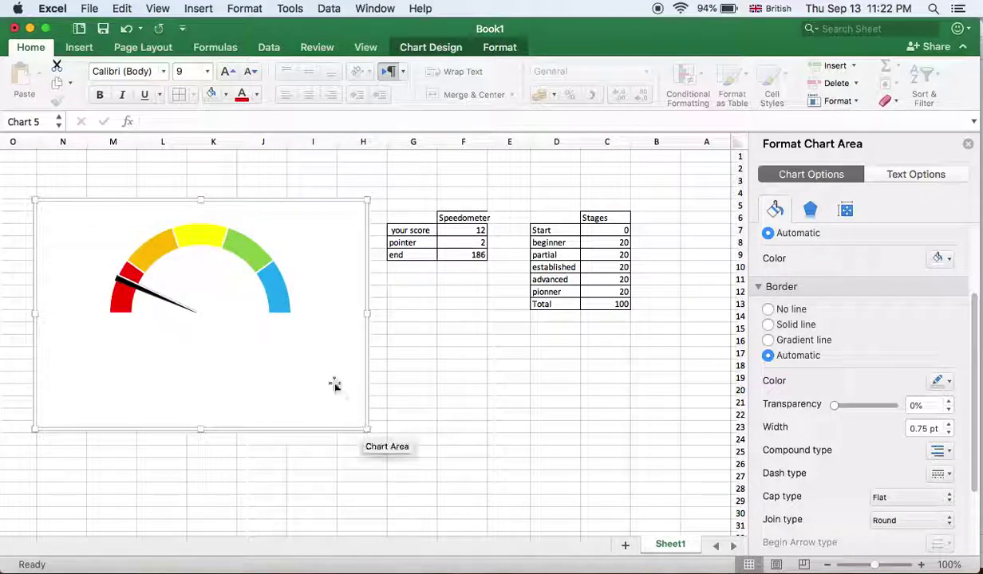
Step: Plot the needle series on the Primary Axis
{"action": "left_click", "coordinate": [215, 241]}
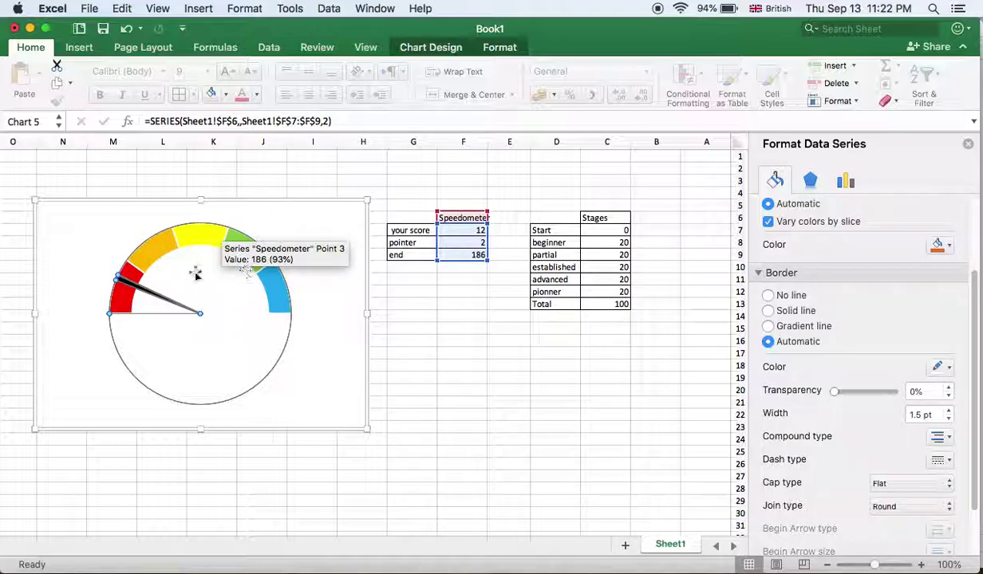
{"action": "left_click", "coordinate": [123, 297]}
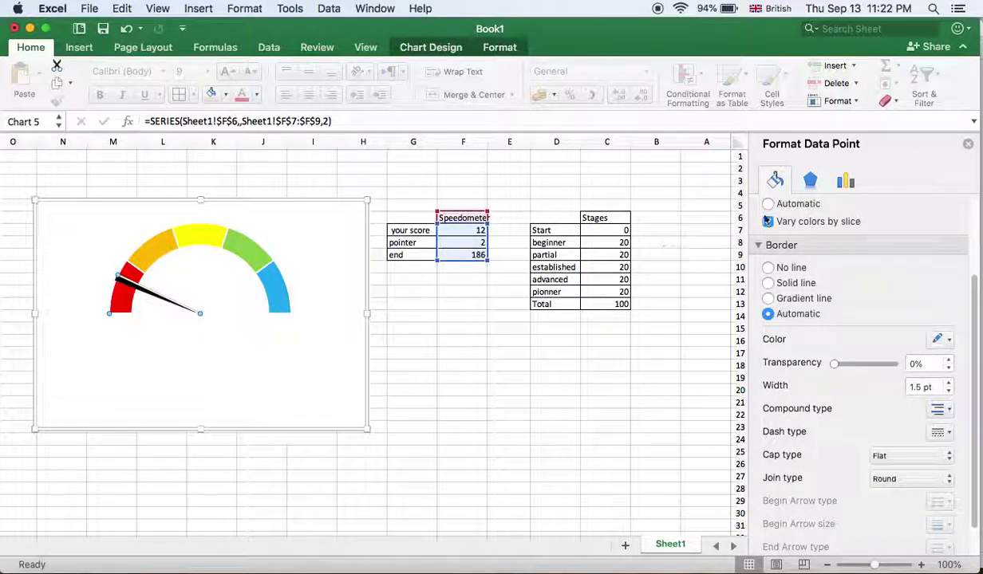
{"action": "left_click", "coordinate": [810, 180]}
{"action": "left_click", "coordinate": [846, 183]}
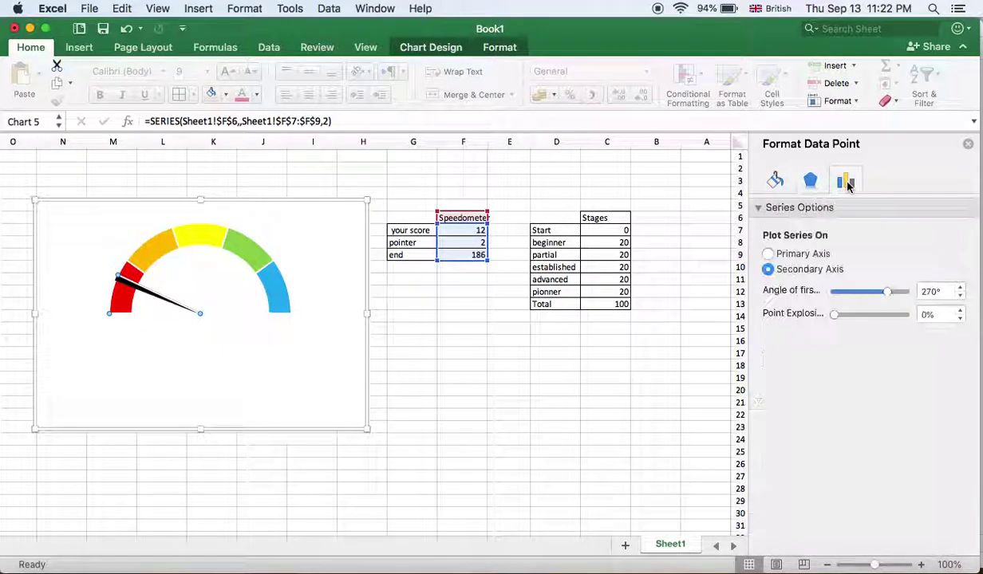
{"action": "left_click", "coordinate": [782, 253]}
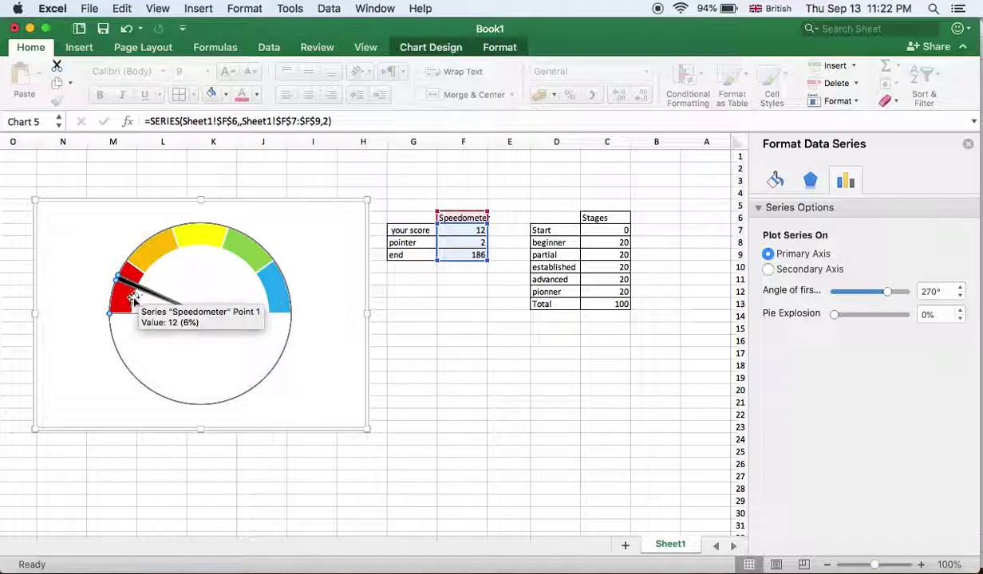
Step: Review a needle point's Effects, Fill & Line and explosion settings, then select score cell F7
{"action": "left_click", "coordinate": [152, 256]}
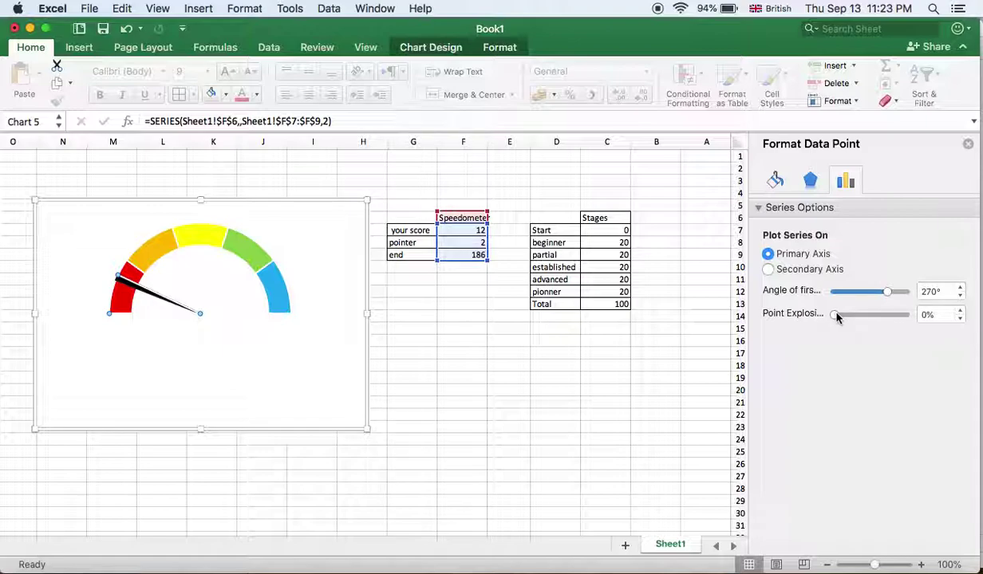
{"action": "left_click", "coordinate": [808, 182]}
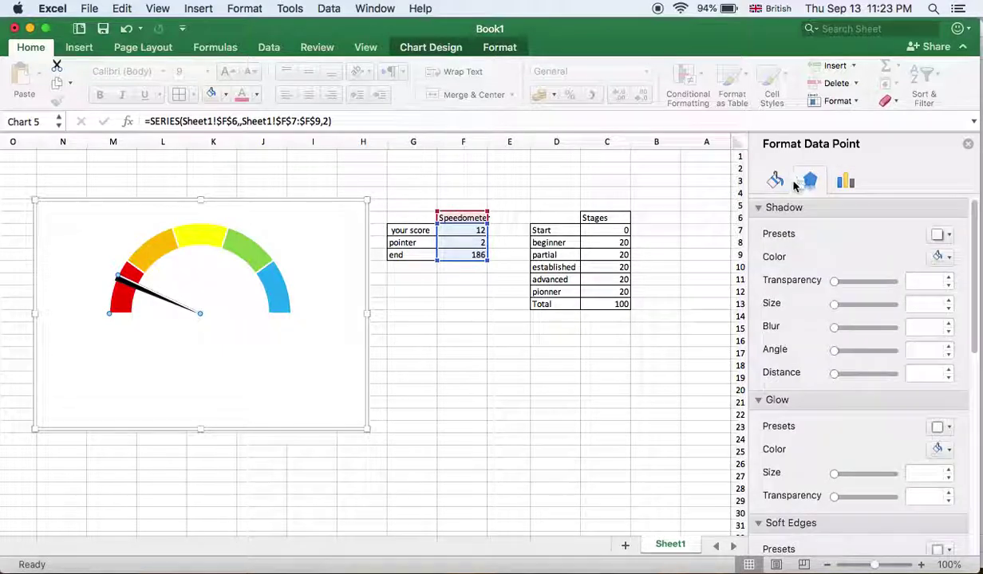
{"action": "left_click", "coordinate": [780, 183]}
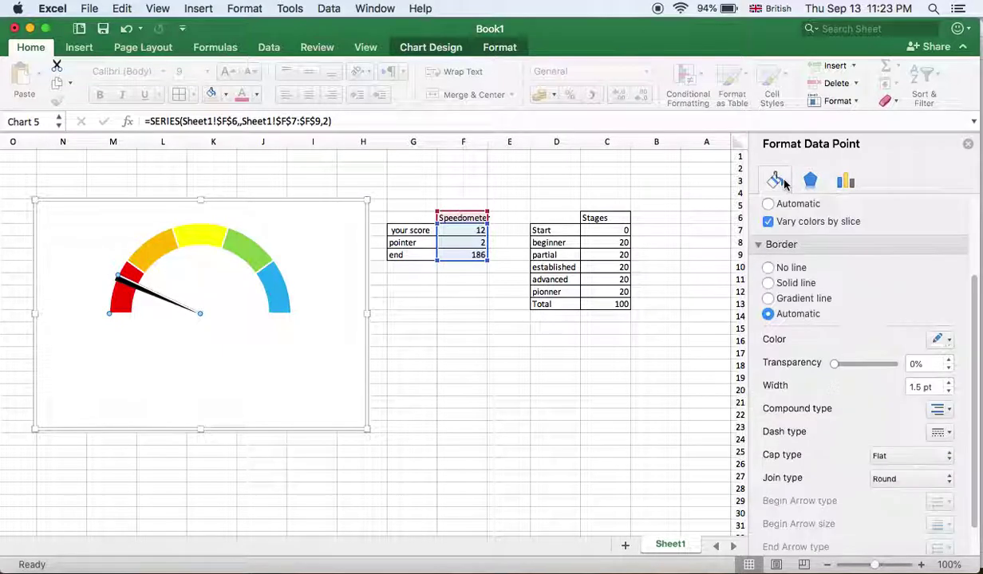
{"action": "left_click", "coordinate": [847, 182]}
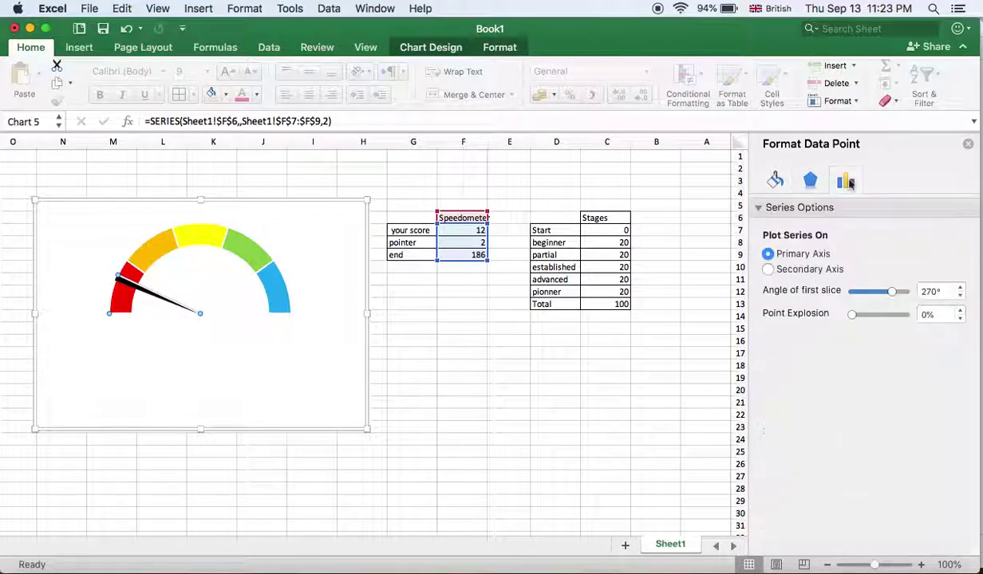
{"action": "mouse_move", "coordinate": [852, 314]}
{"action": "left_mouse_down"}
{"action": "mouse_move", "coordinate": [883, 319]}
{"action": "mouse_move", "coordinate": [852, 318]}
{"action": "left_mouse_up"}
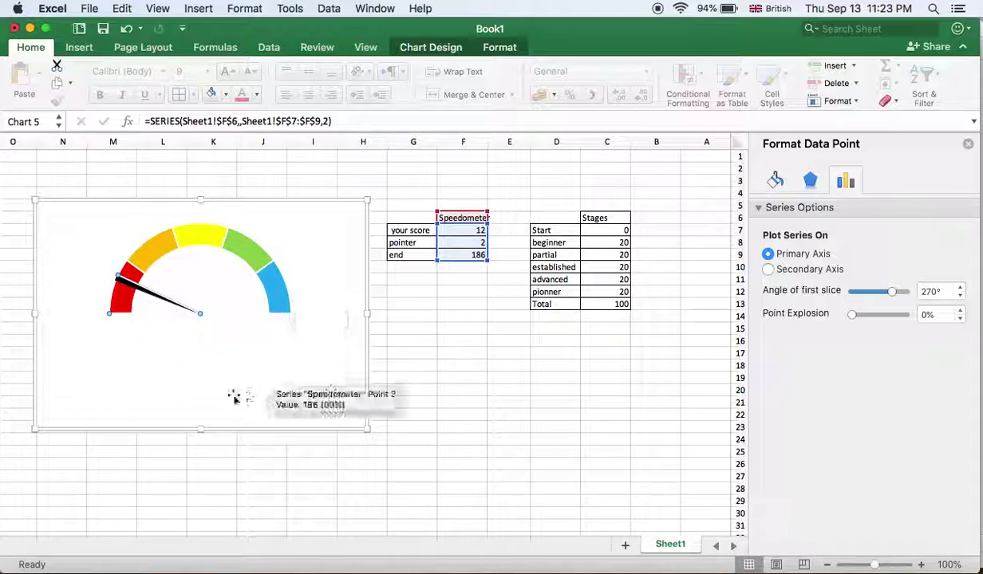
{"action": "left_click", "coordinate": [463, 230]}
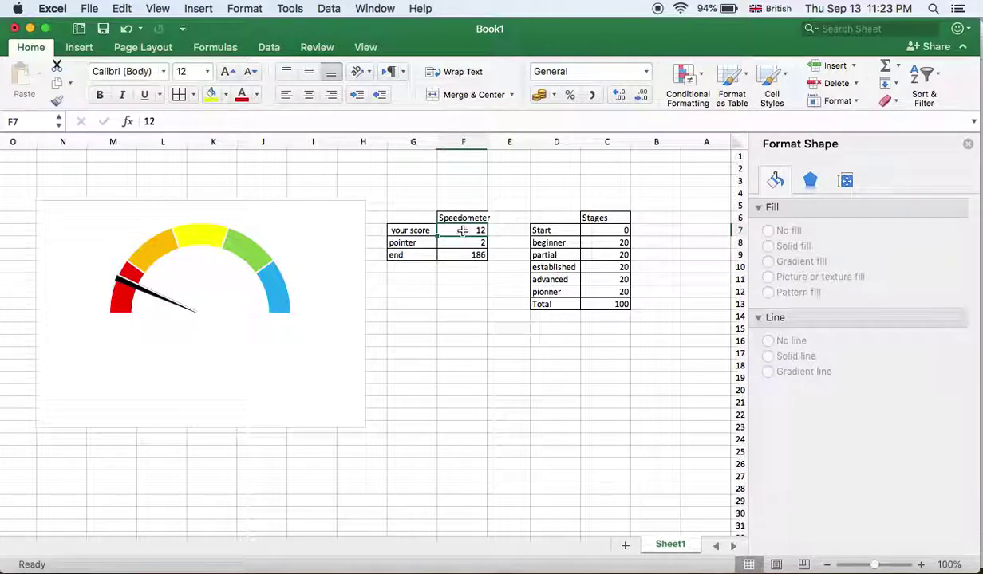
Step: Set the score to 70 and move the needle series to the Secondary Axis
{"action": "type", "text": "70"}
{"action": "key", "text": "Return"}
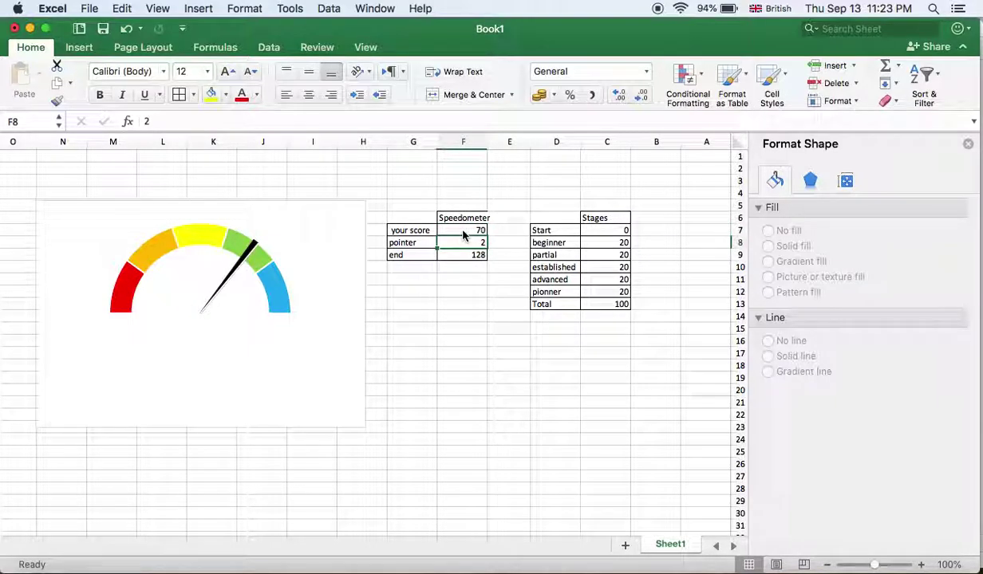
{"action": "left_click", "coordinate": [255, 244]}
{"action": "left_click", "coordinate": [255, 243]}
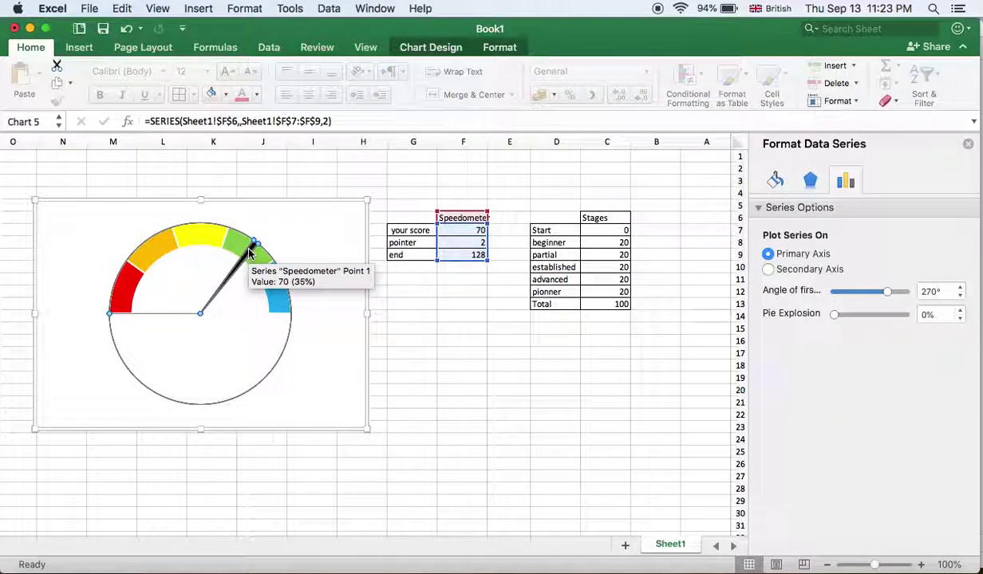
{"action": "left_click", "coordinate": [769, 270]}
Step: Add a data label to the needle point
{"action": "left_click", "coordinate": [251, 256]}
{"action": "right_click", "coordinate": [250, 254]}
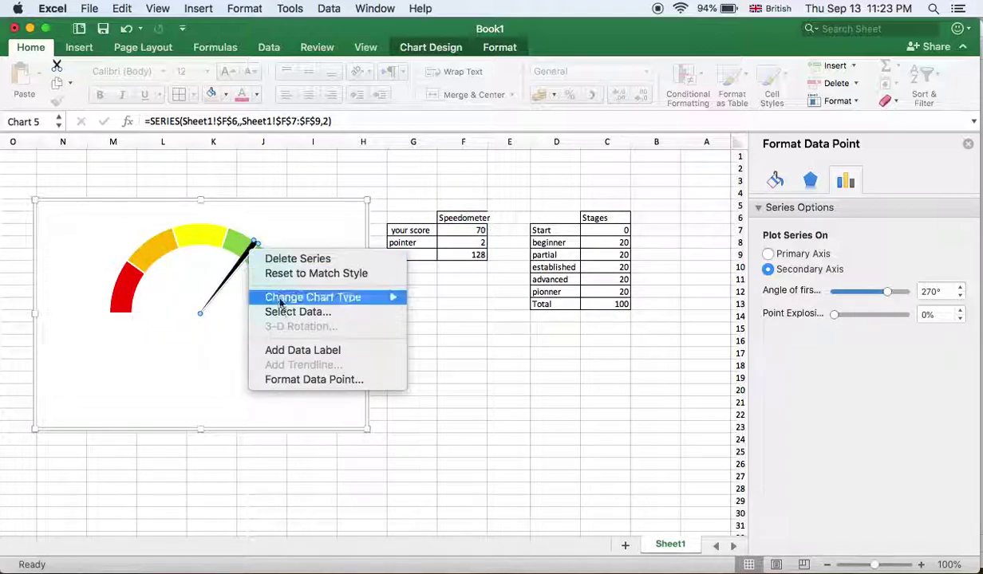
{"action": "left_click", "coordinate": [292, 352]}
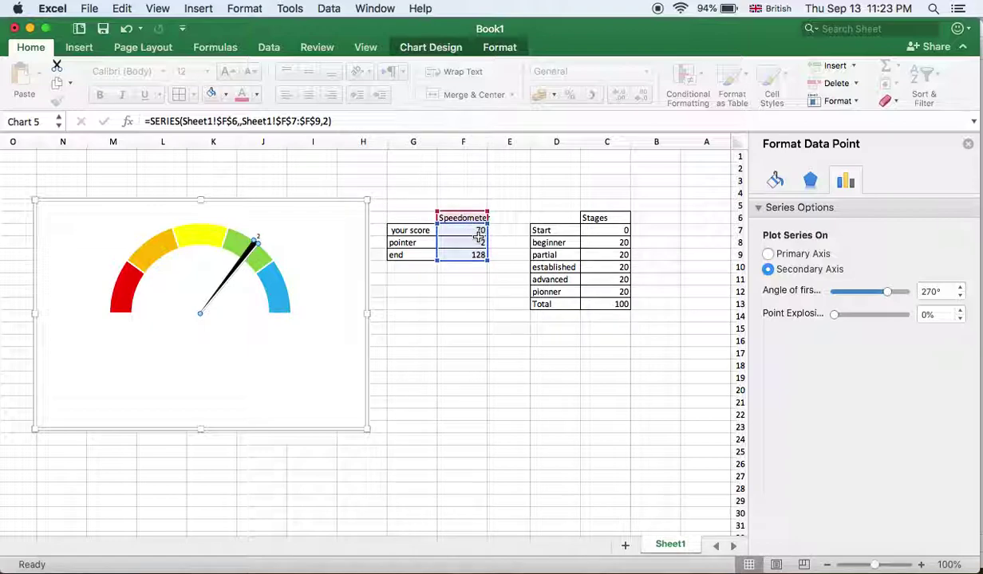
Step: Select only the needle's data label and widen its box
{"action": "left_click", "coordinate": [257, 235]}
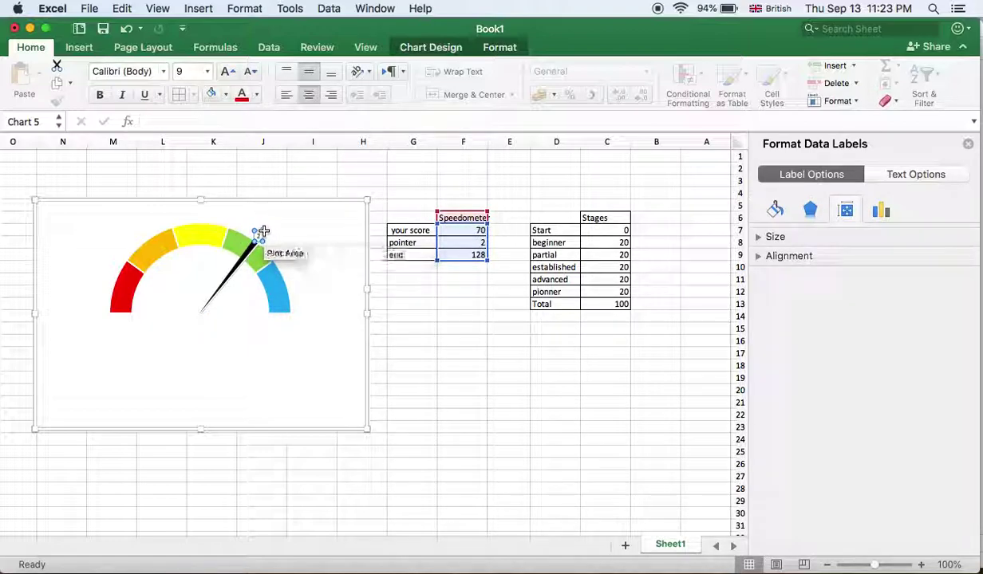
{"action": "left_click", "coordinate": [259, 234]}
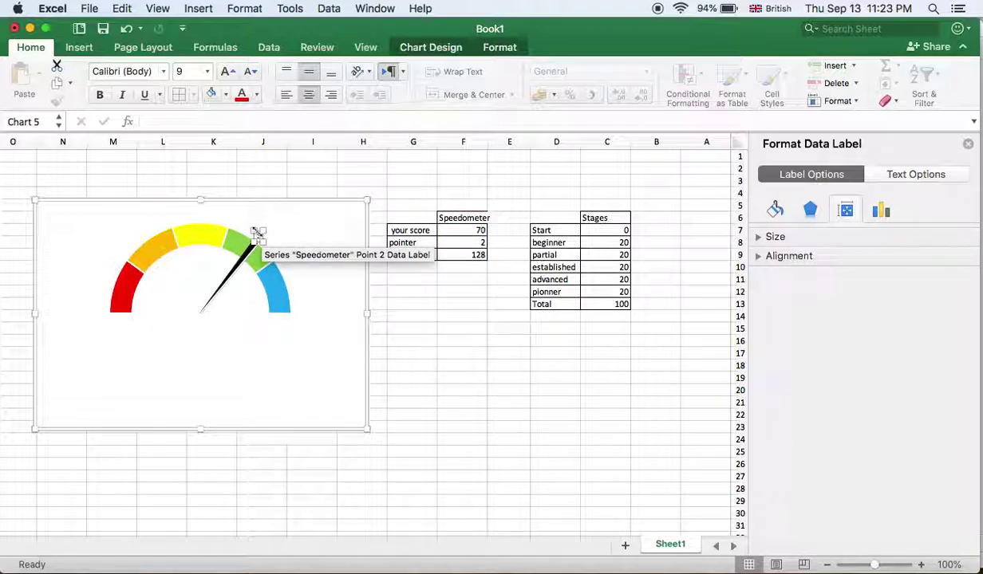
{"action": "mouse_move", "coordinate": [259, 233]}
{"action": "left_mouse_down"}
{"action": "mouse_move", "coordinate": [243, 225]}
{"action": "mouse_move", "coordinate": [267, 244]}
{"action": "left_mouse_up"}
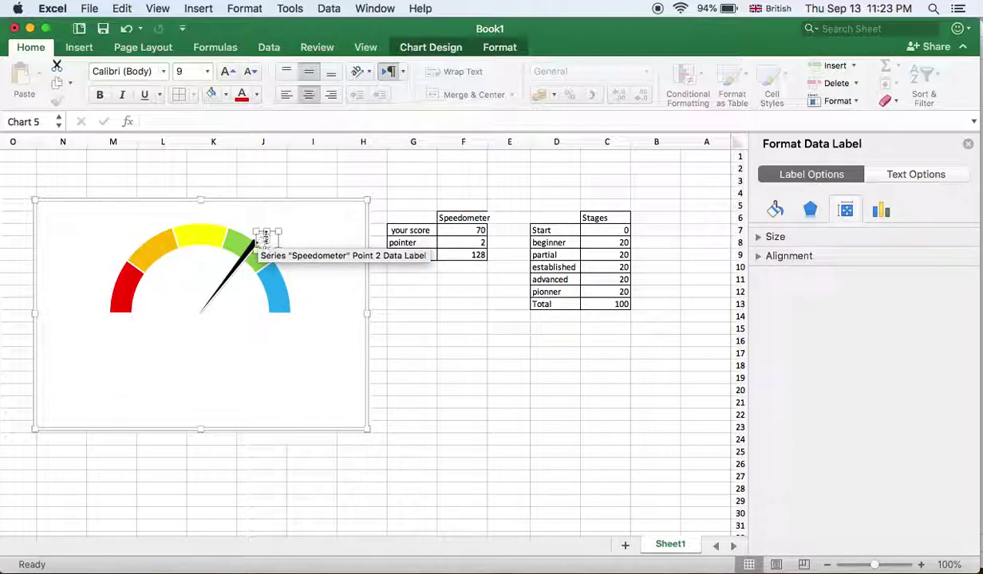
{"action": "left_click", "coordinate": [264, 235]}
{"action": "left_click", "coordinate": [267, 239]}
{"action": "left_click", "coordinate": [267, 240]}
Step: Make the needle label 18 pt bold and move it just above the tip
{"action": "left_click", "coordinate": [226, 71]}
{"action": "left_click", "coordinate": [227, 71]}
{"action": "left_click", "coordinate": [226, 71]}
{"action": "left_click", "coordinate": [227, 71]}
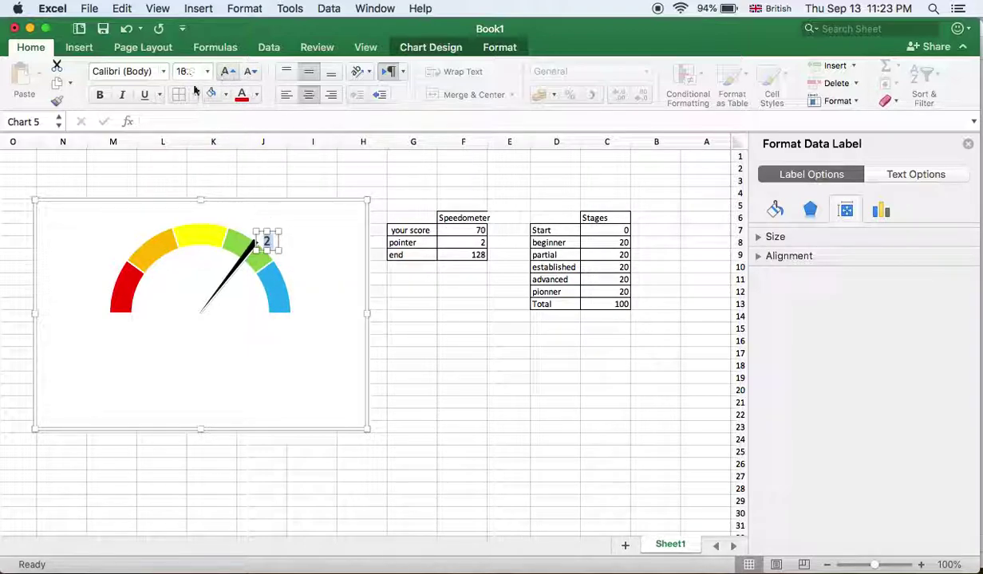
{"action": "left_click", "coordinate": [100, 94]}
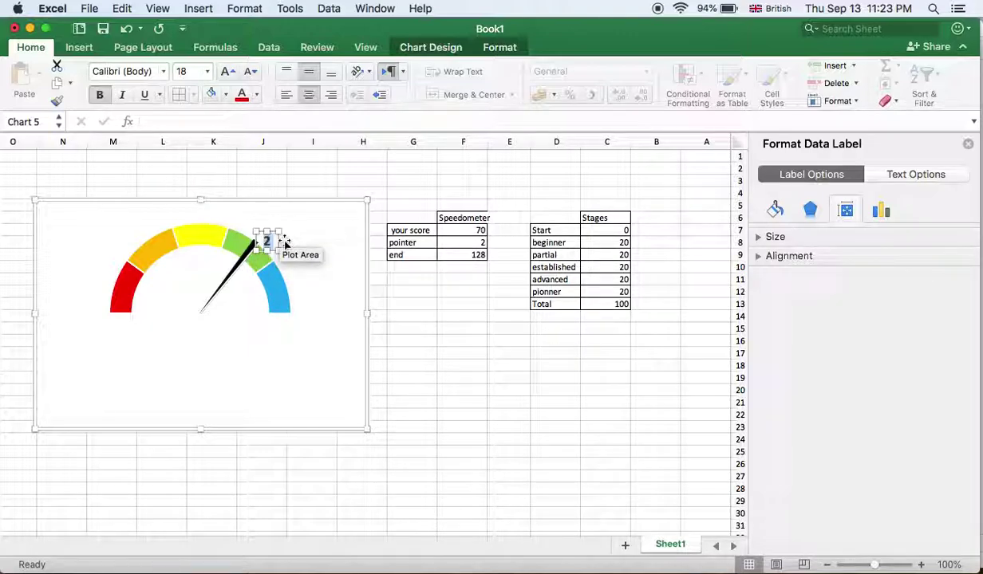
{"action": "left_click_drag", "start_coordinate": [256, 237], "coordinate": [255, 229]}
Step: Link the needle label to the score cell with =Sheet1!$F$7
{"action": "left_click", "coordinate": [190, 121]}
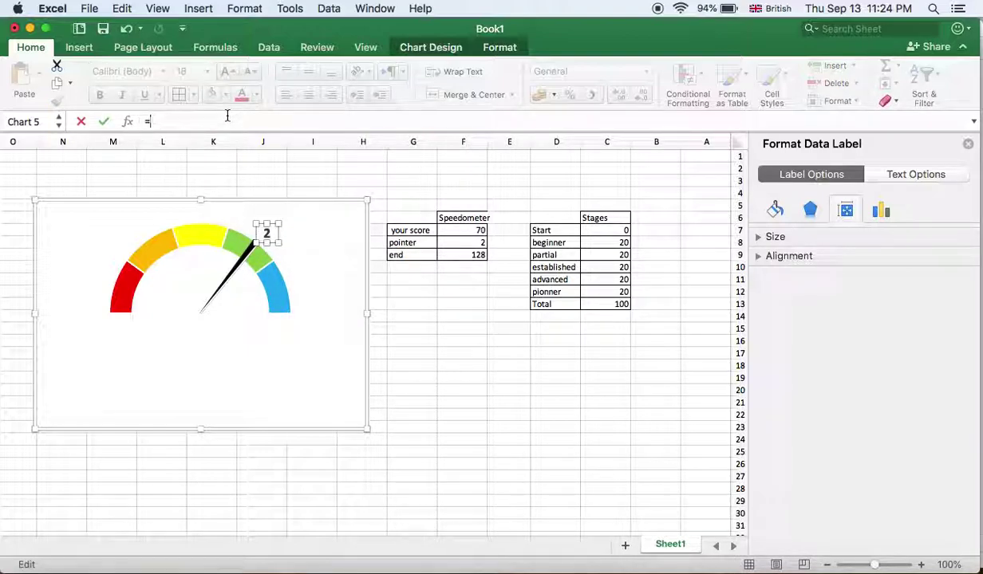
{"action": "type", "text": "="}
{"action": "left_click", "coordinate": [476, 231]}
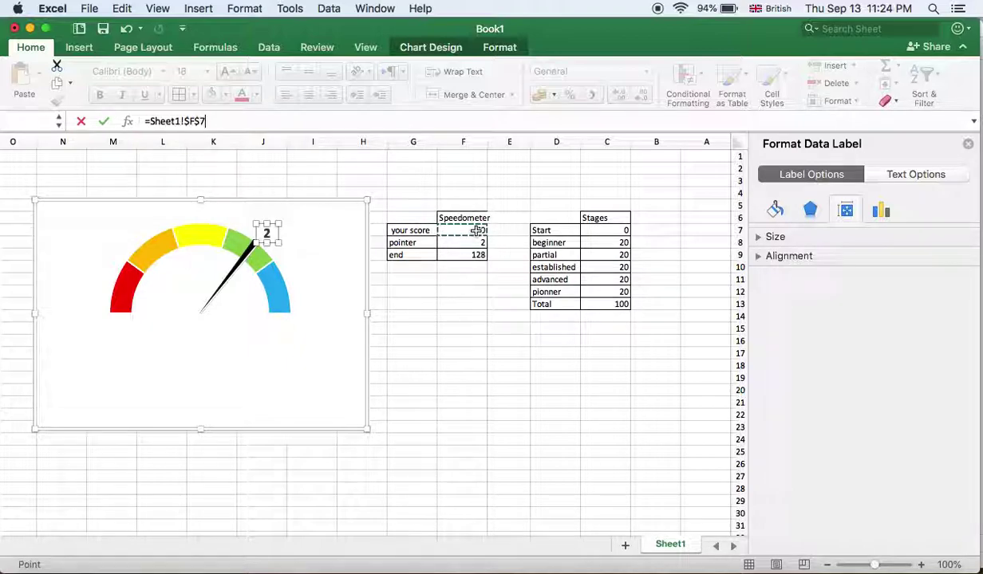
{"action": "key", "text": "Return"}
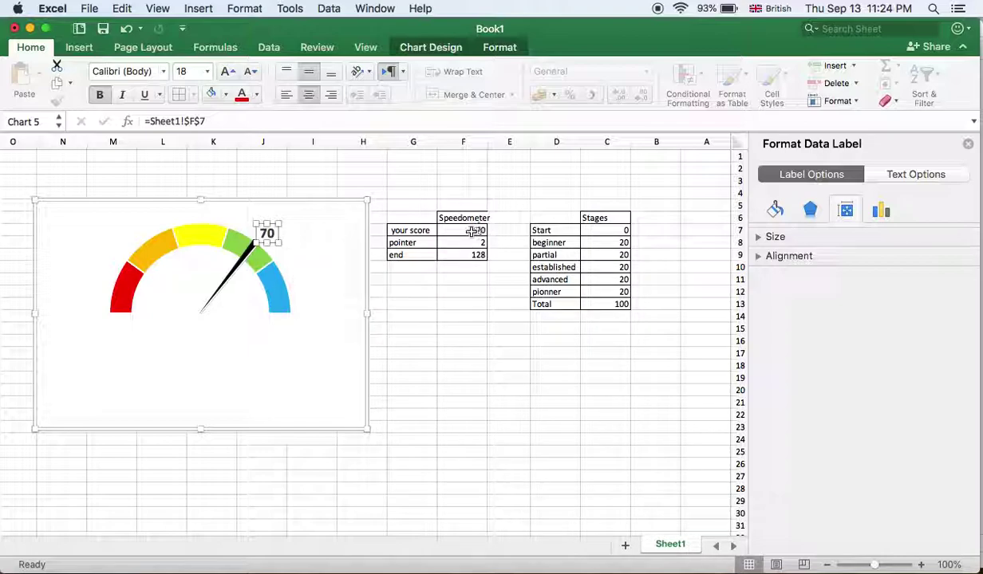
Step: Test the gauge with scores of 30, 9 and 99 in F7
{"action": "left_click", "coordinate": [472, 231]}
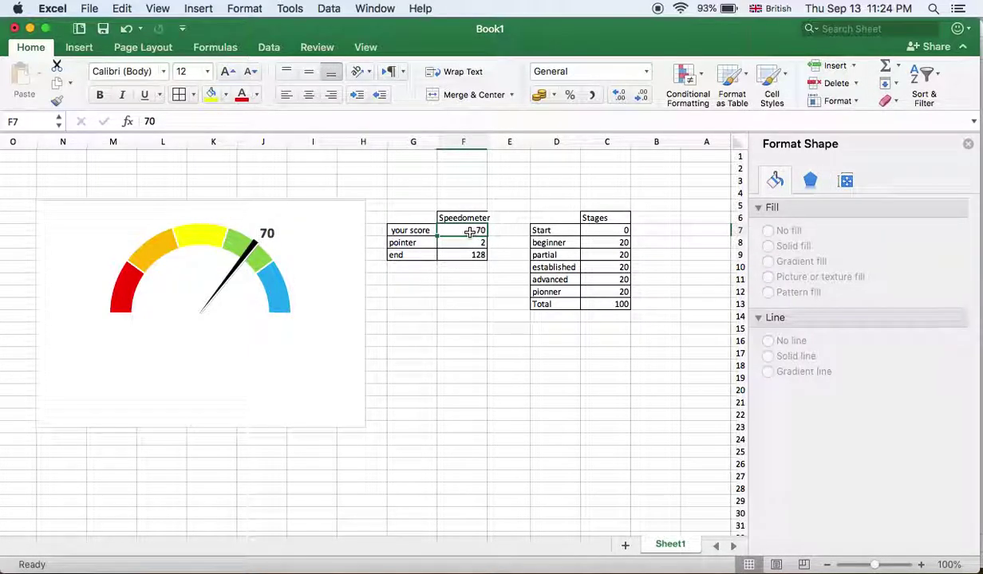
{"action": "type", "text": "30"}
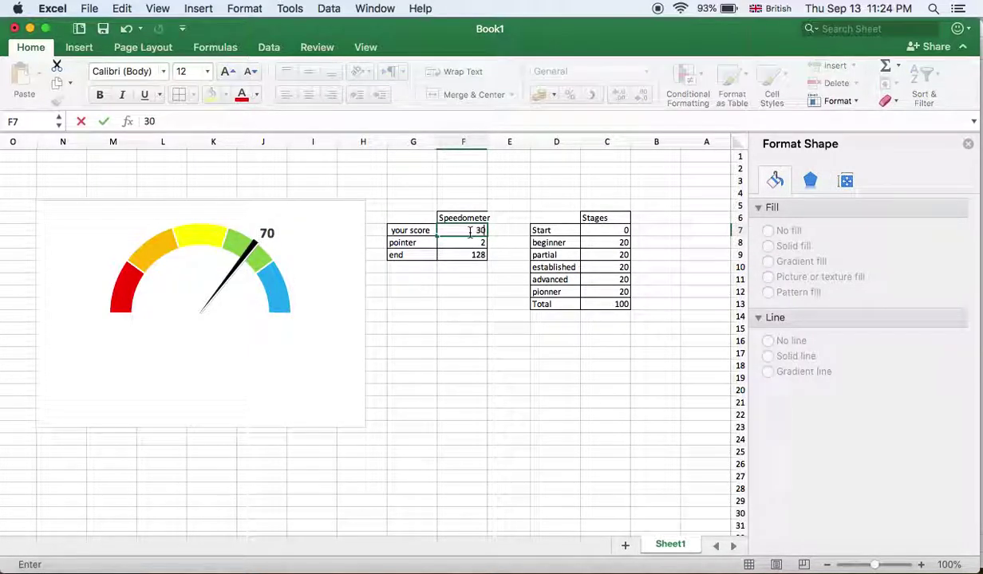
{"action": "key", "text": "Return"}
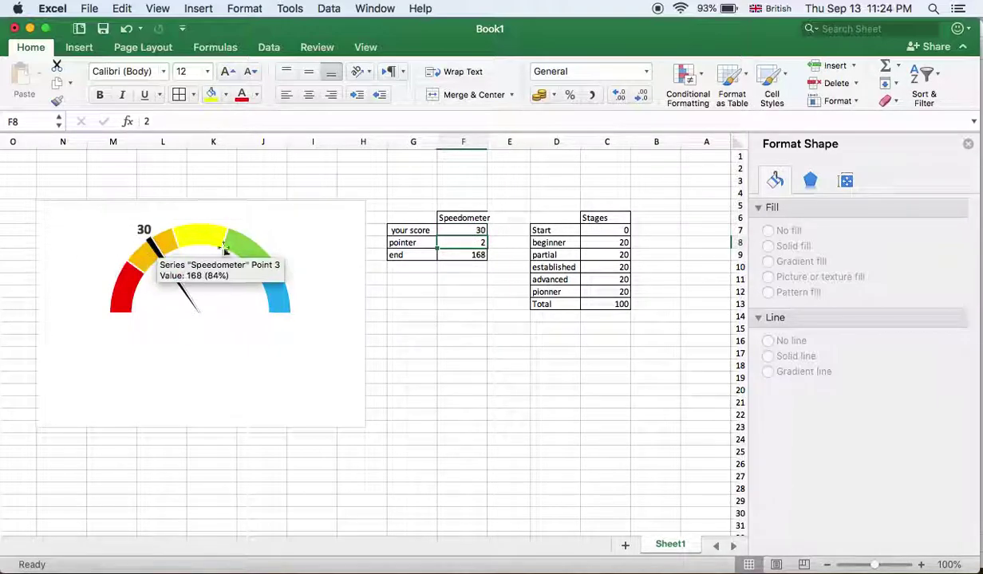
{"action": "left_click", "coordinate": [463, 231]}
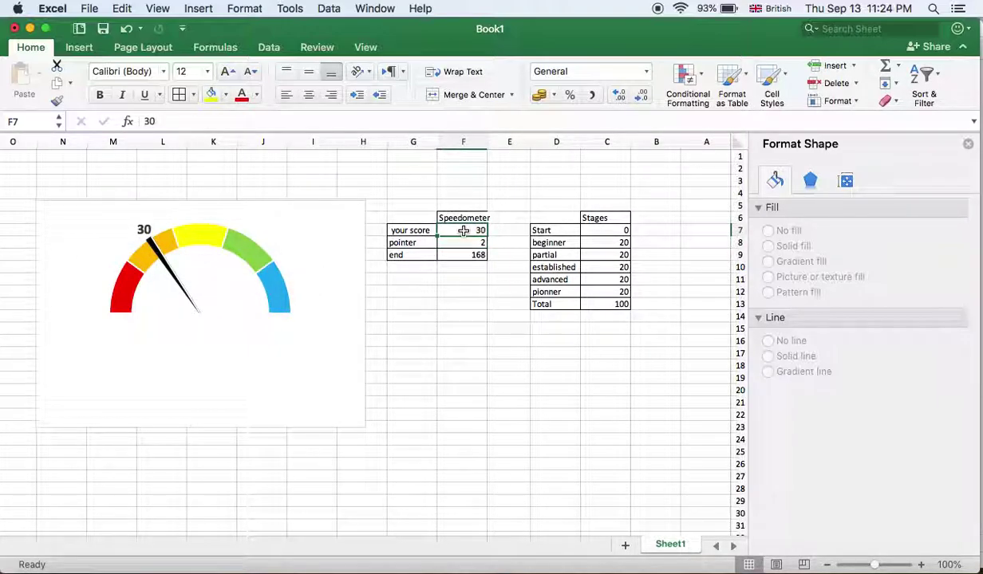
{"action": "key", "text": "Return"}
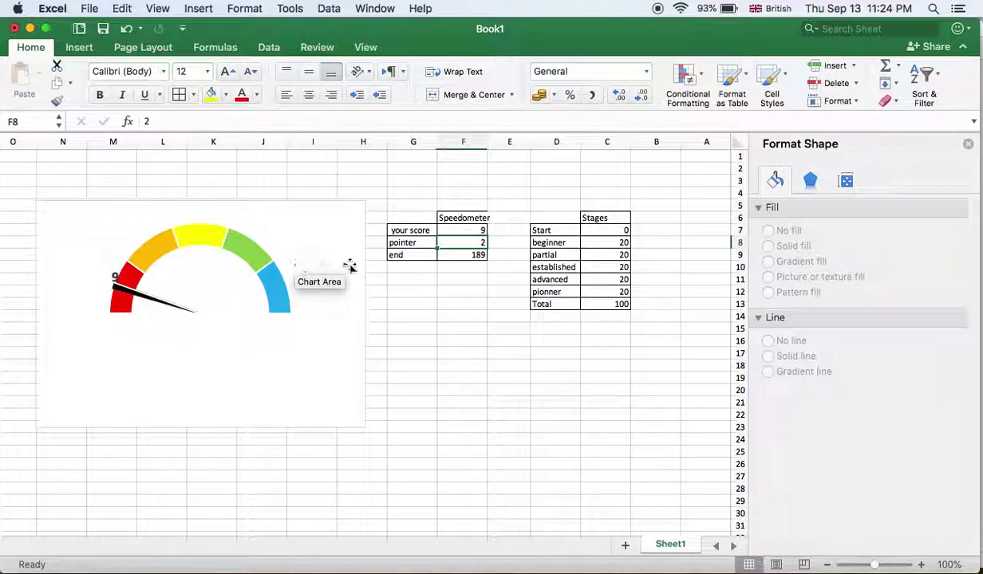
{"action": "left_click", "coordinate": [470, 230]}
{"action": "type", "text": "99"}
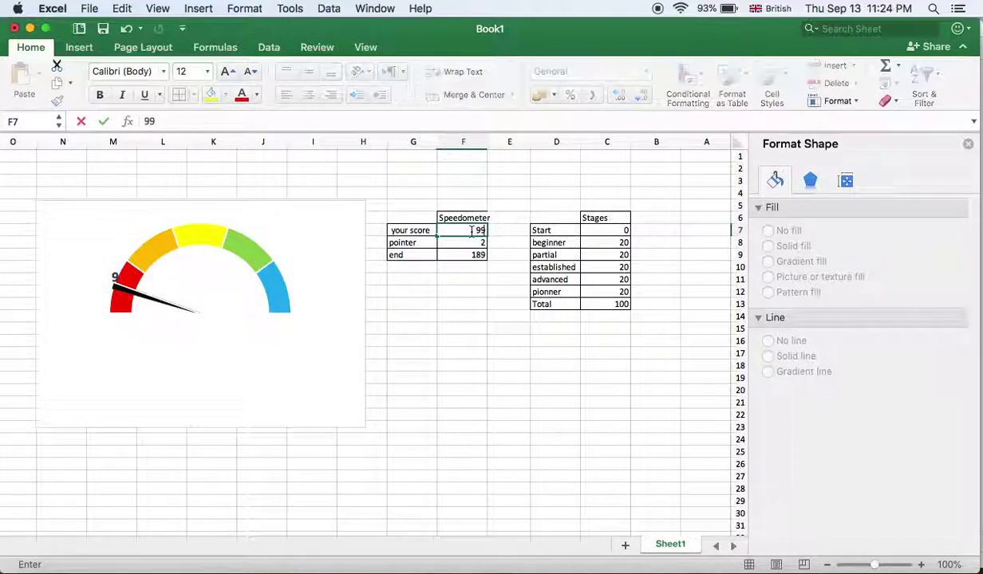
{"action": "key", "text": "Return"}
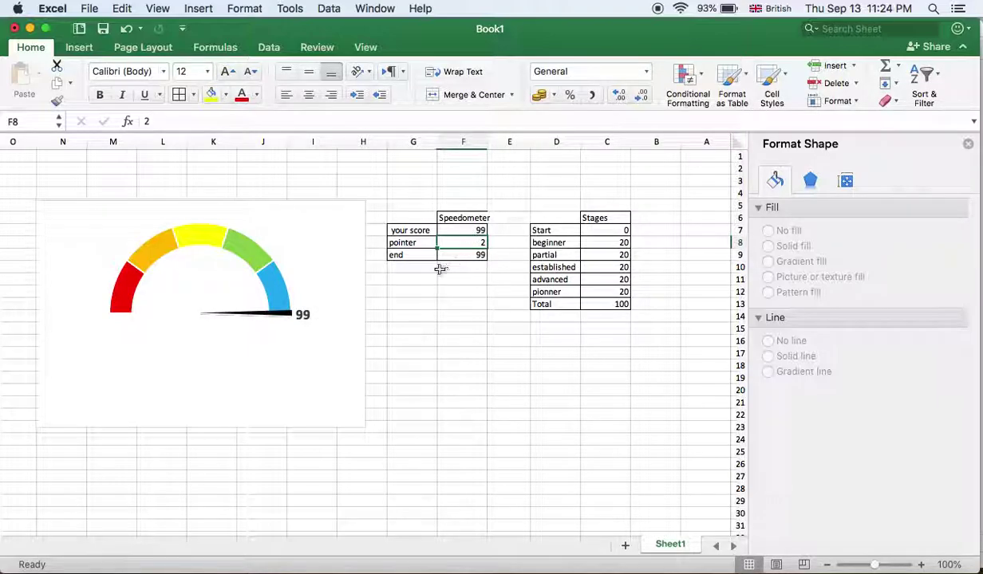
Step: Set the score in F7 to 40 so the needle points to 40
{"action": "left_click", "coordinate": [264, 271]}
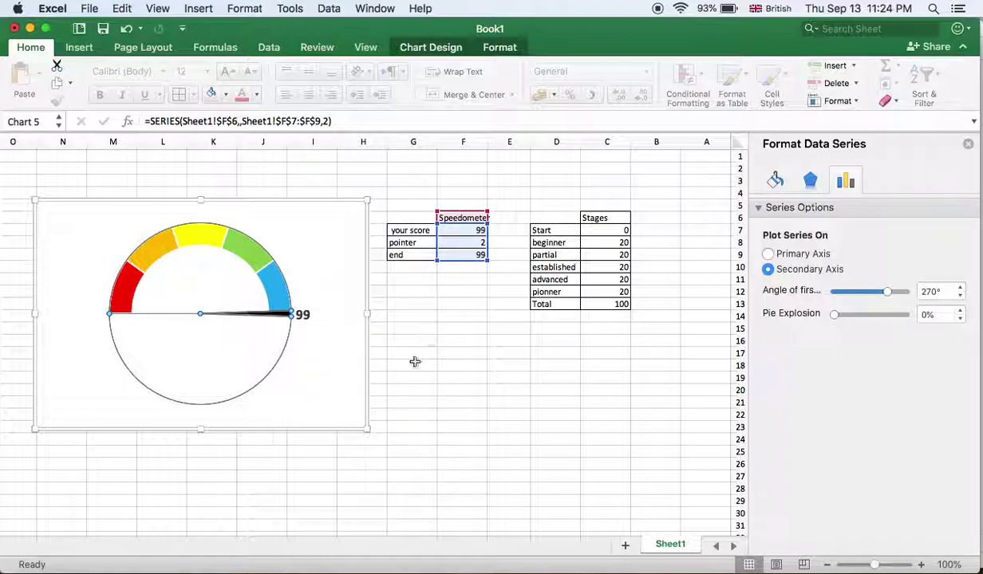
{"action": "left_click", "coordinate": [467, 231]}
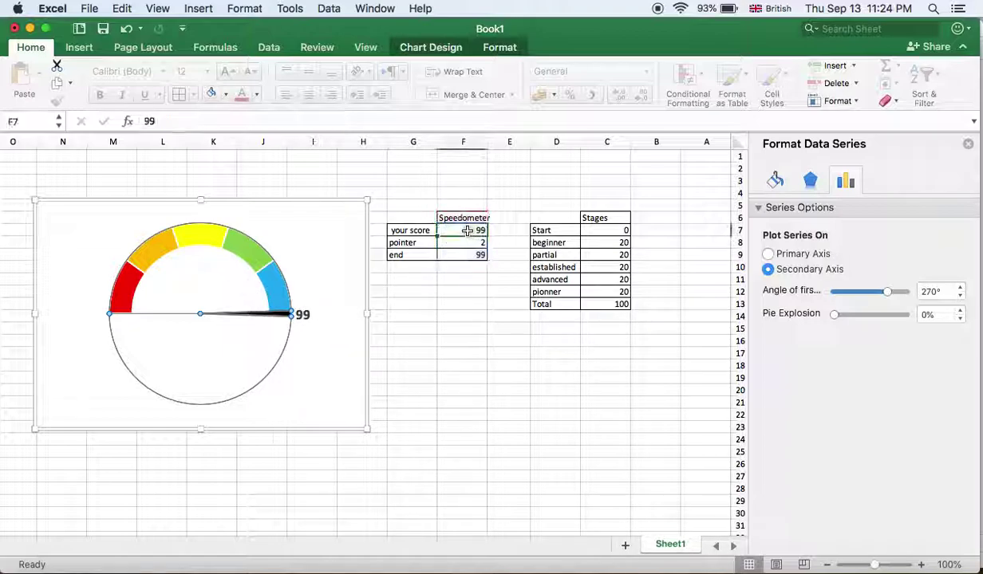
{"action": "type", "text": "40"}
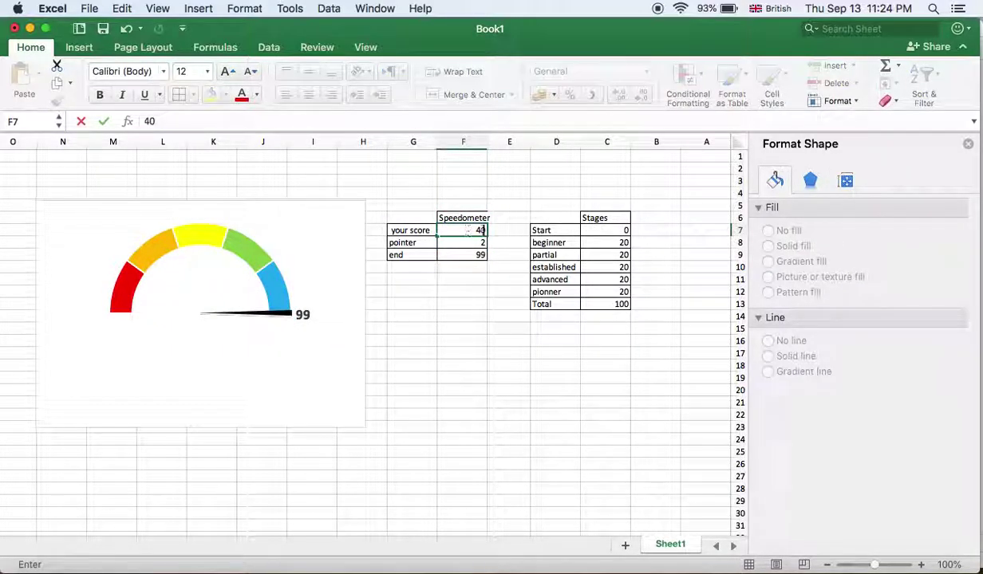
{"action": "left_click", "coordinate": [504, 319]}
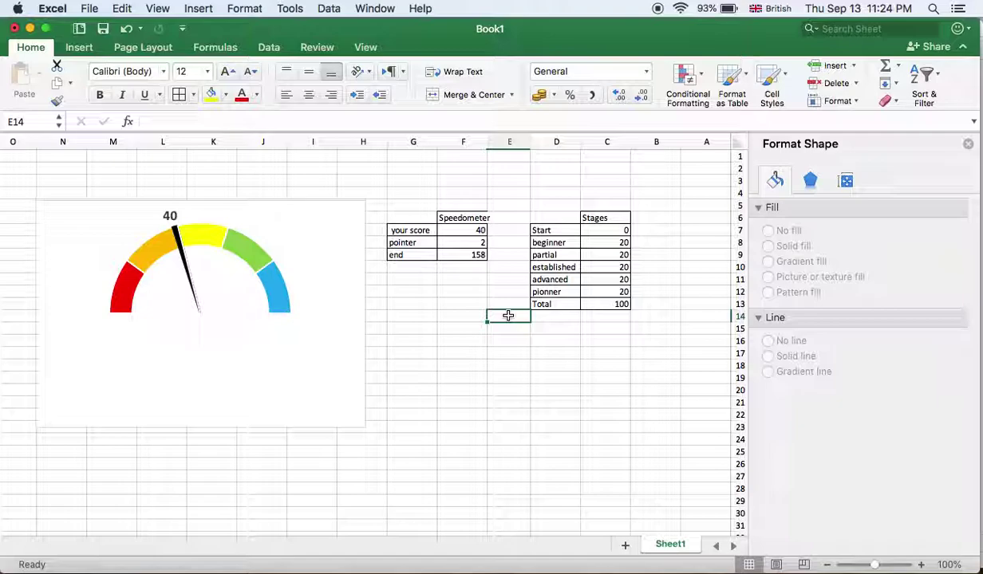